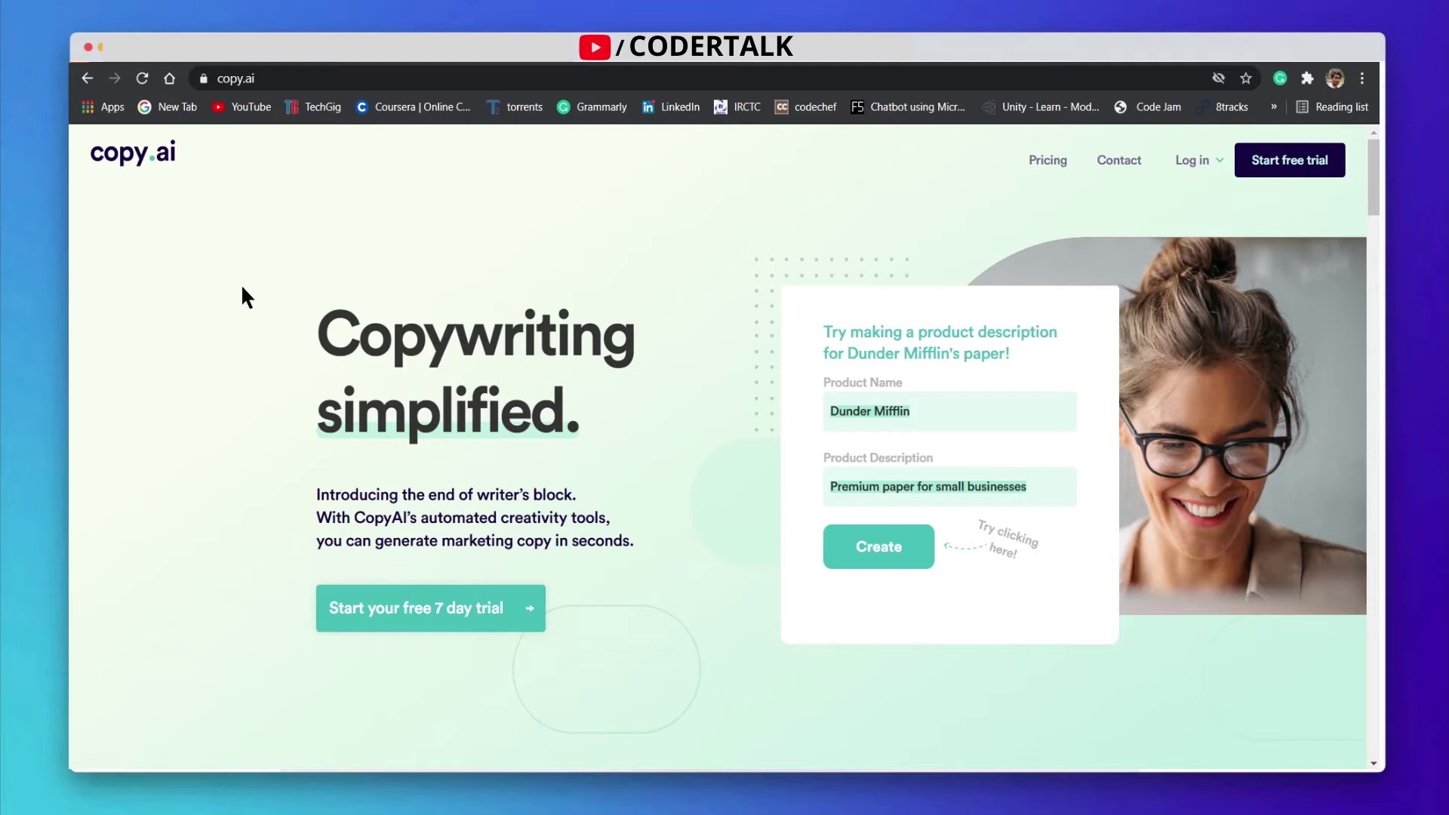
- Browse the tool sidebar and switch from Blog Ideas to Product Descriptions, keeping the Xfit details
scroll(282, 407, down, 3)
scroll(281, 407, up, 3)
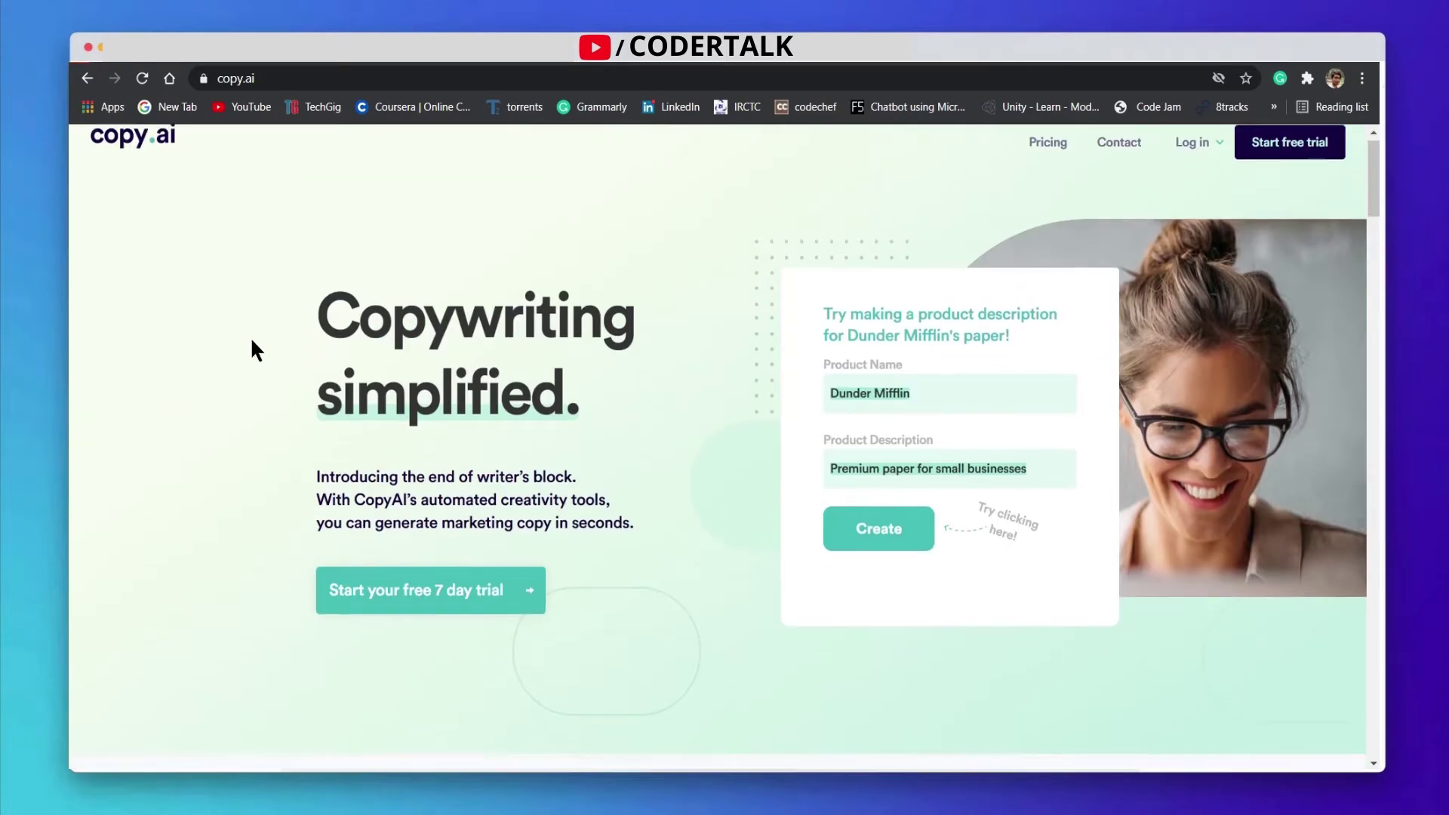
scroll(250, 336, down, 2)
scroll(251, 337, up, 2)
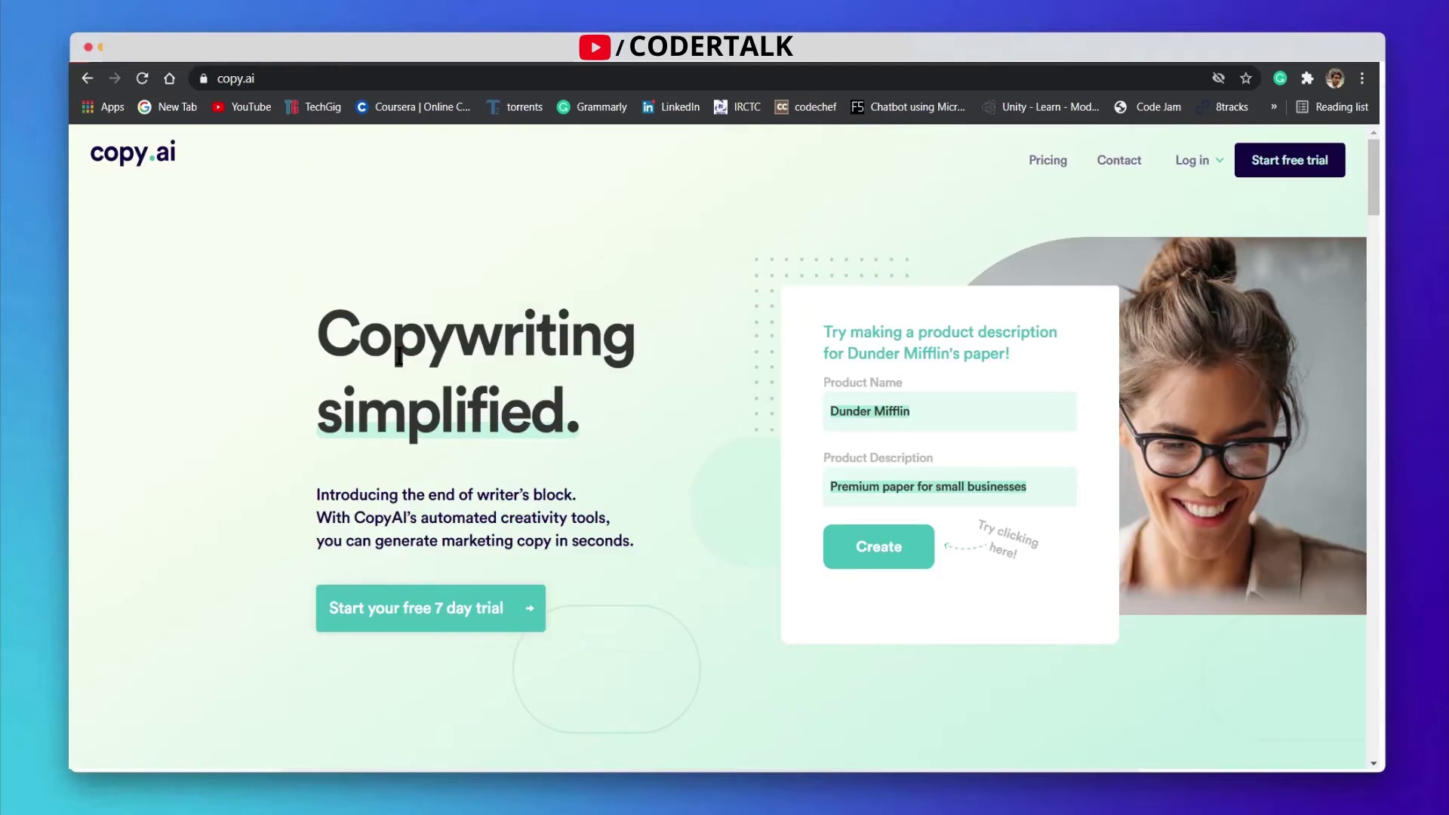
scroll(195, 489, down, 1)
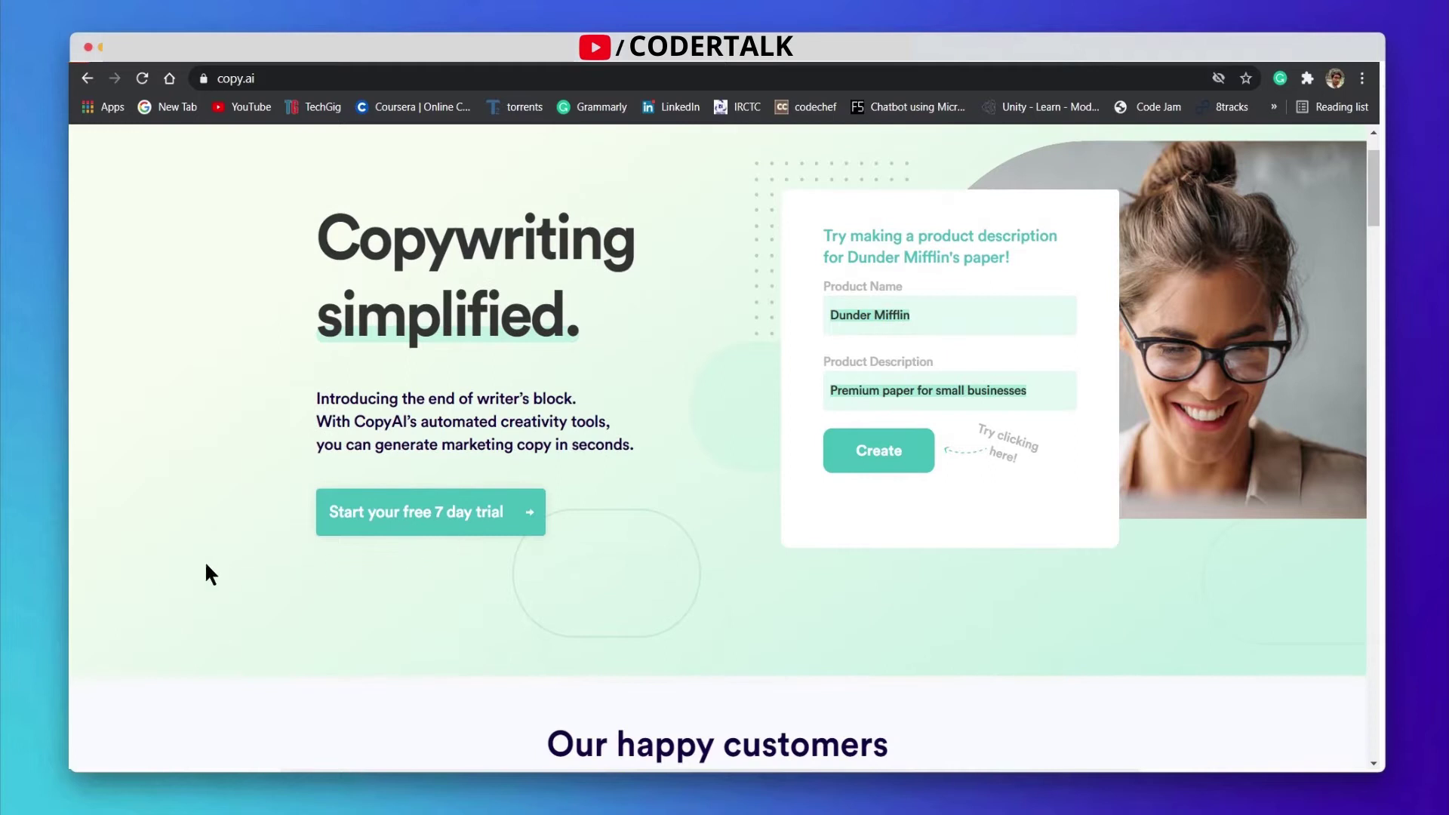
scroll(202, 566, up, 1)
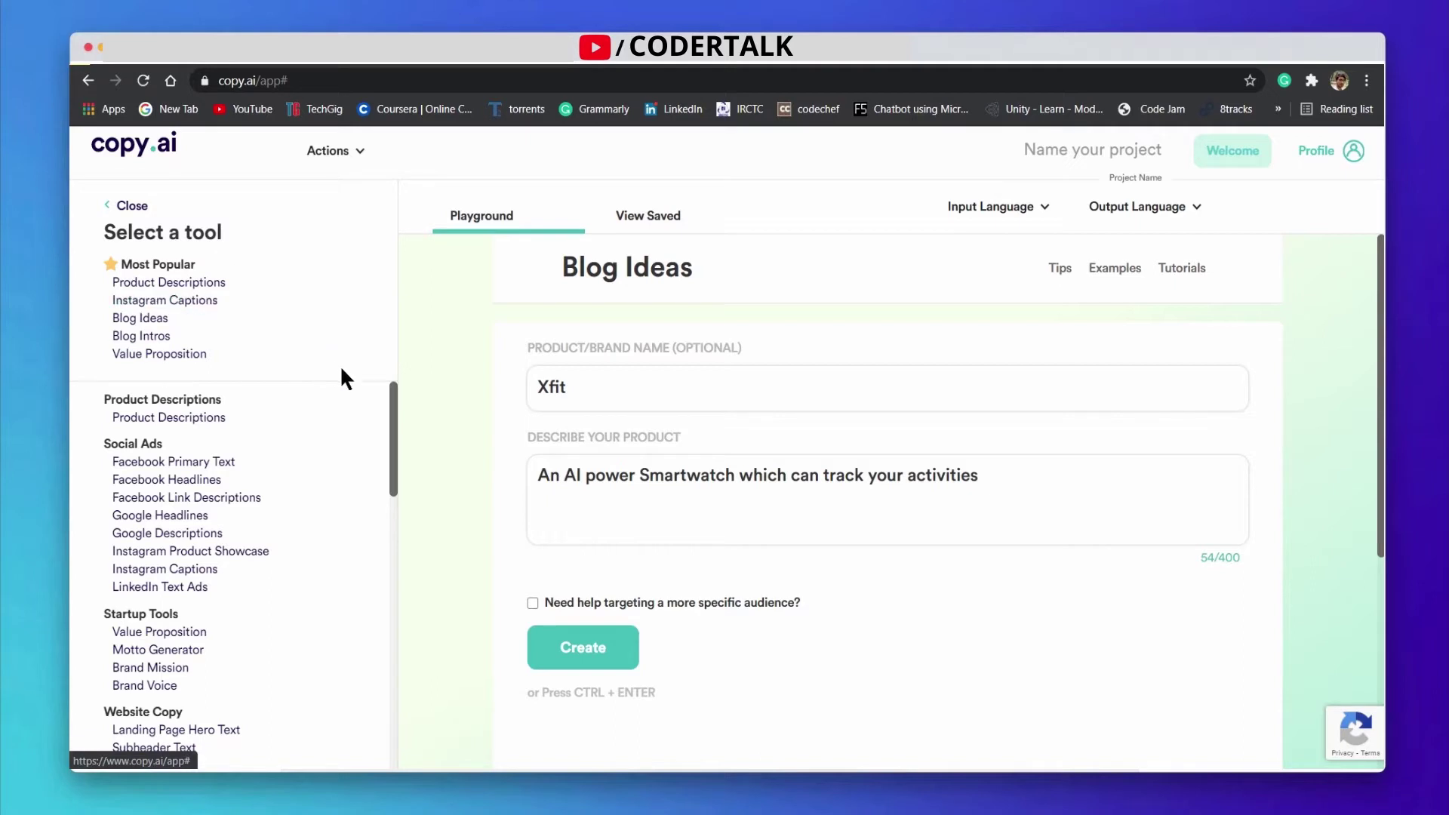
scroll(293, 457, down, 5)
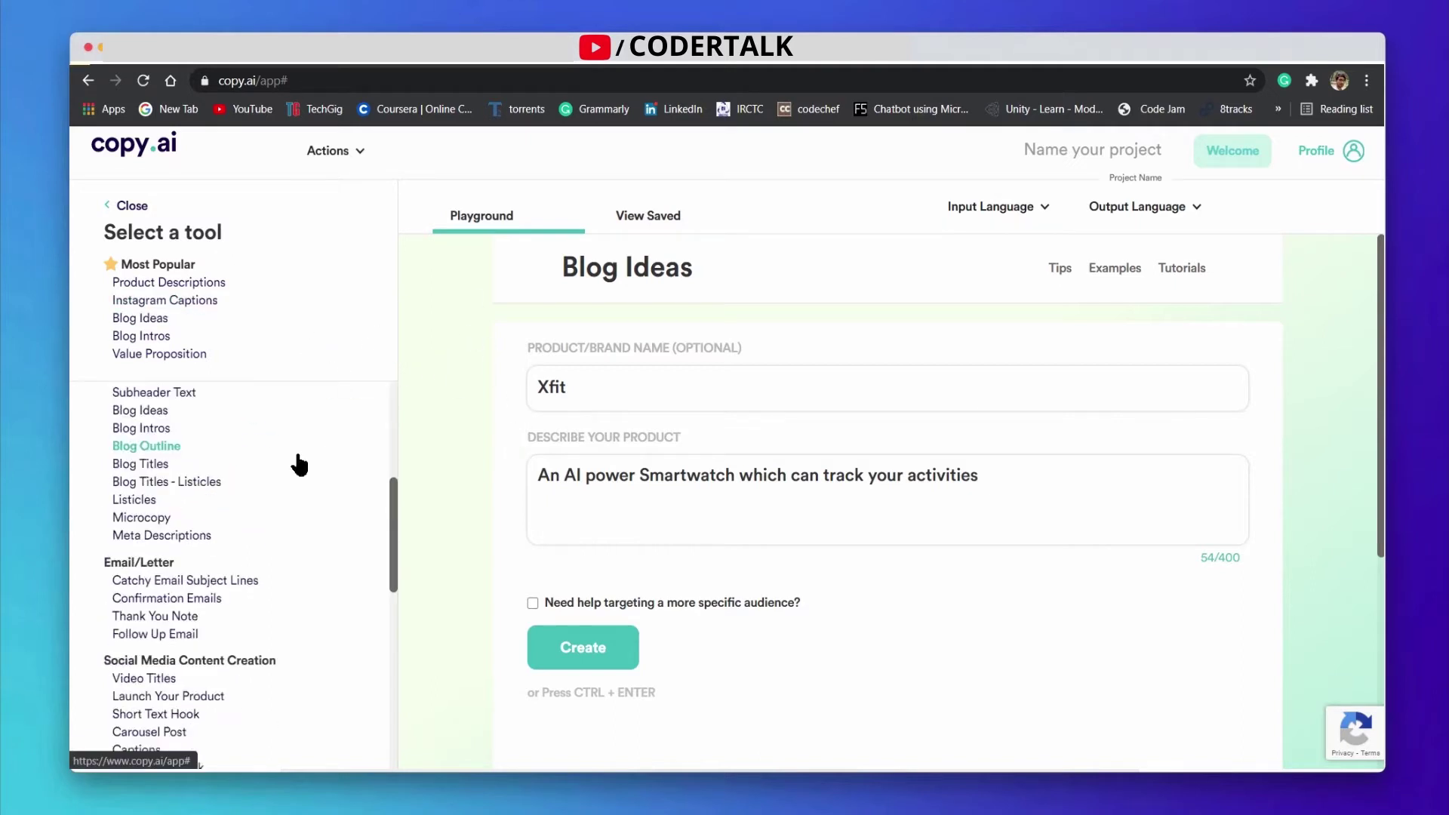
scroll(297, 459, up, 5)
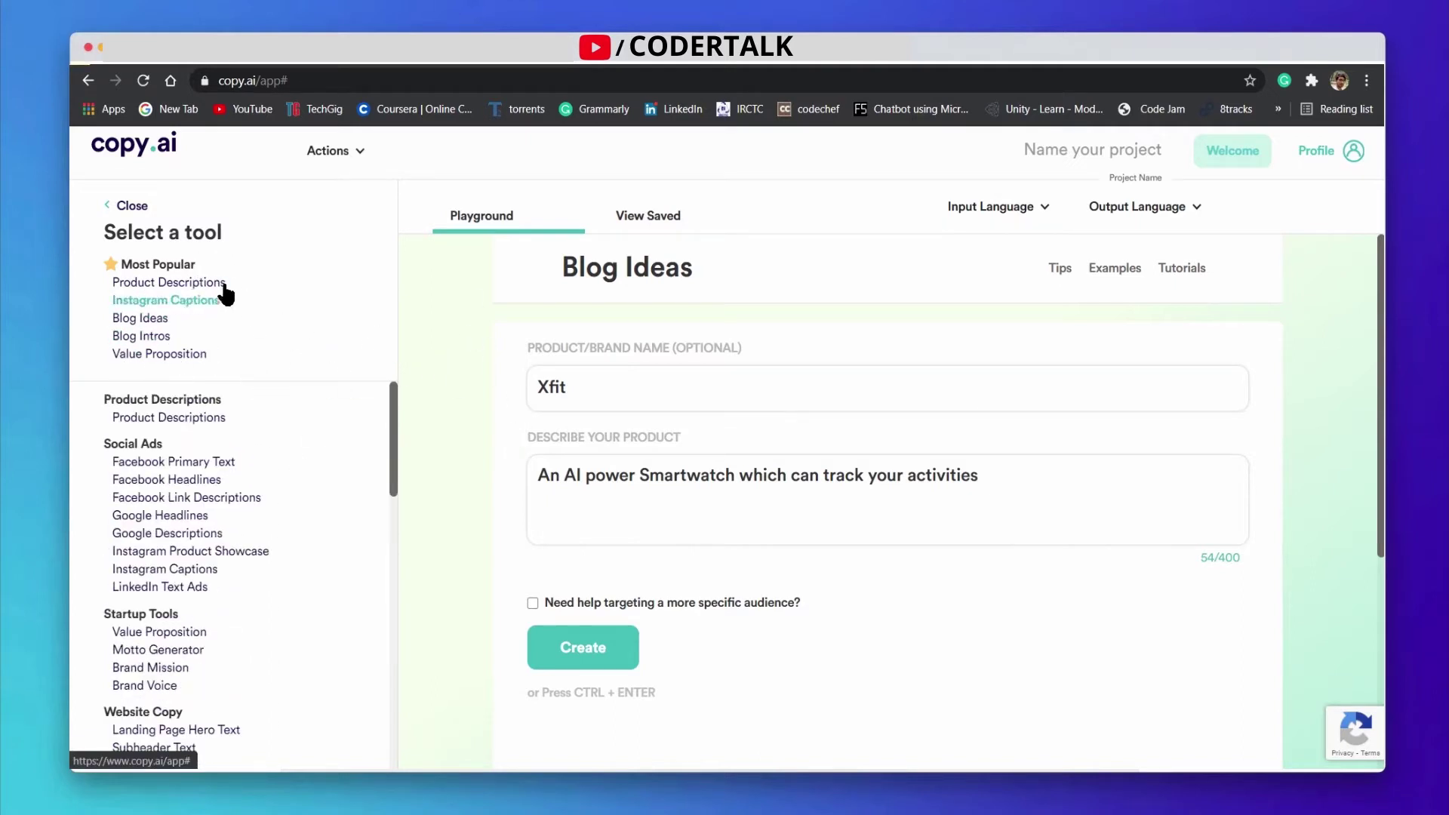
scroll(217, 453, down, 8)
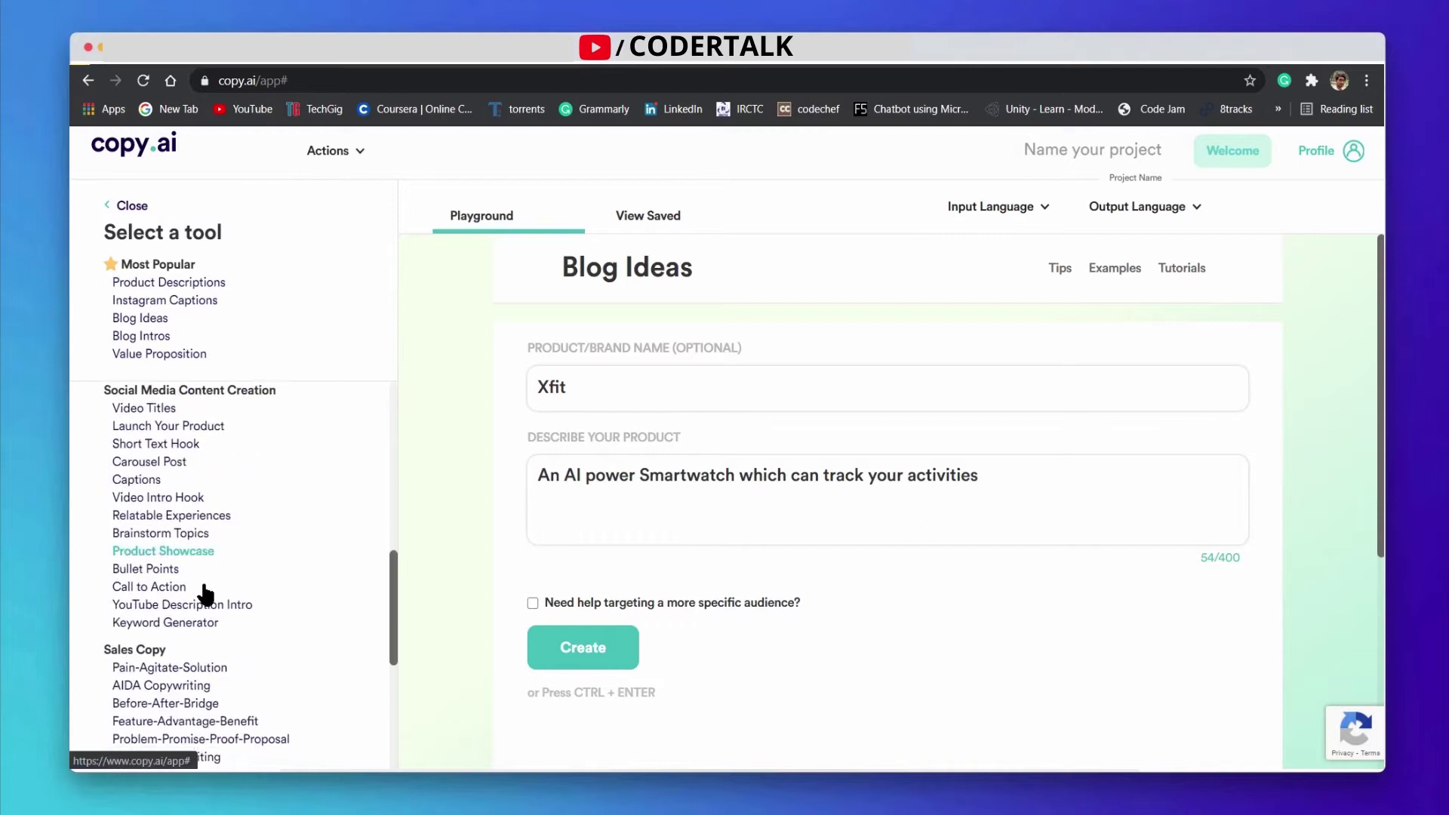
scroll(204, 591, up, 7)
scroll(204, 592, up, 1)
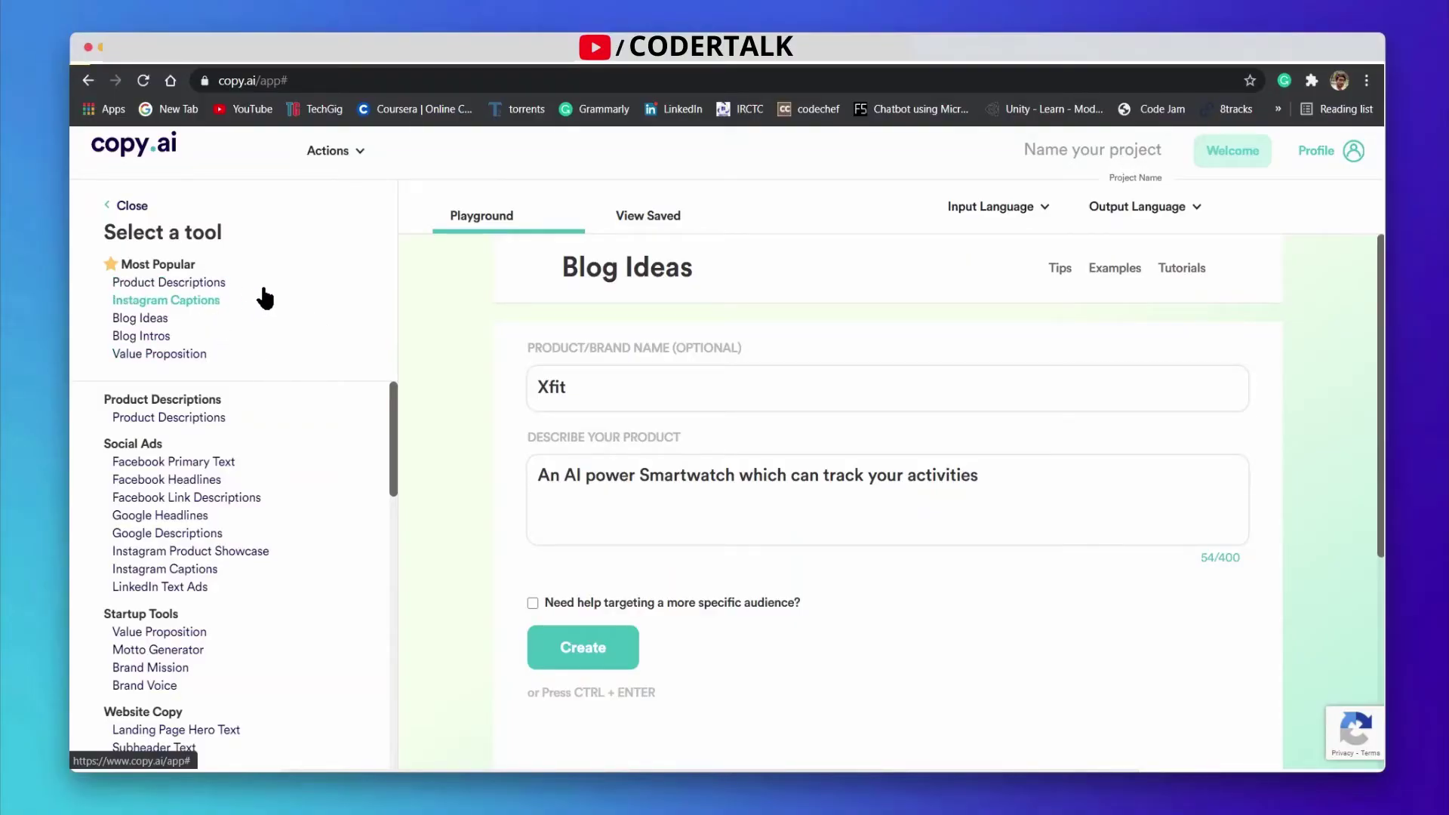
click(218, 287)
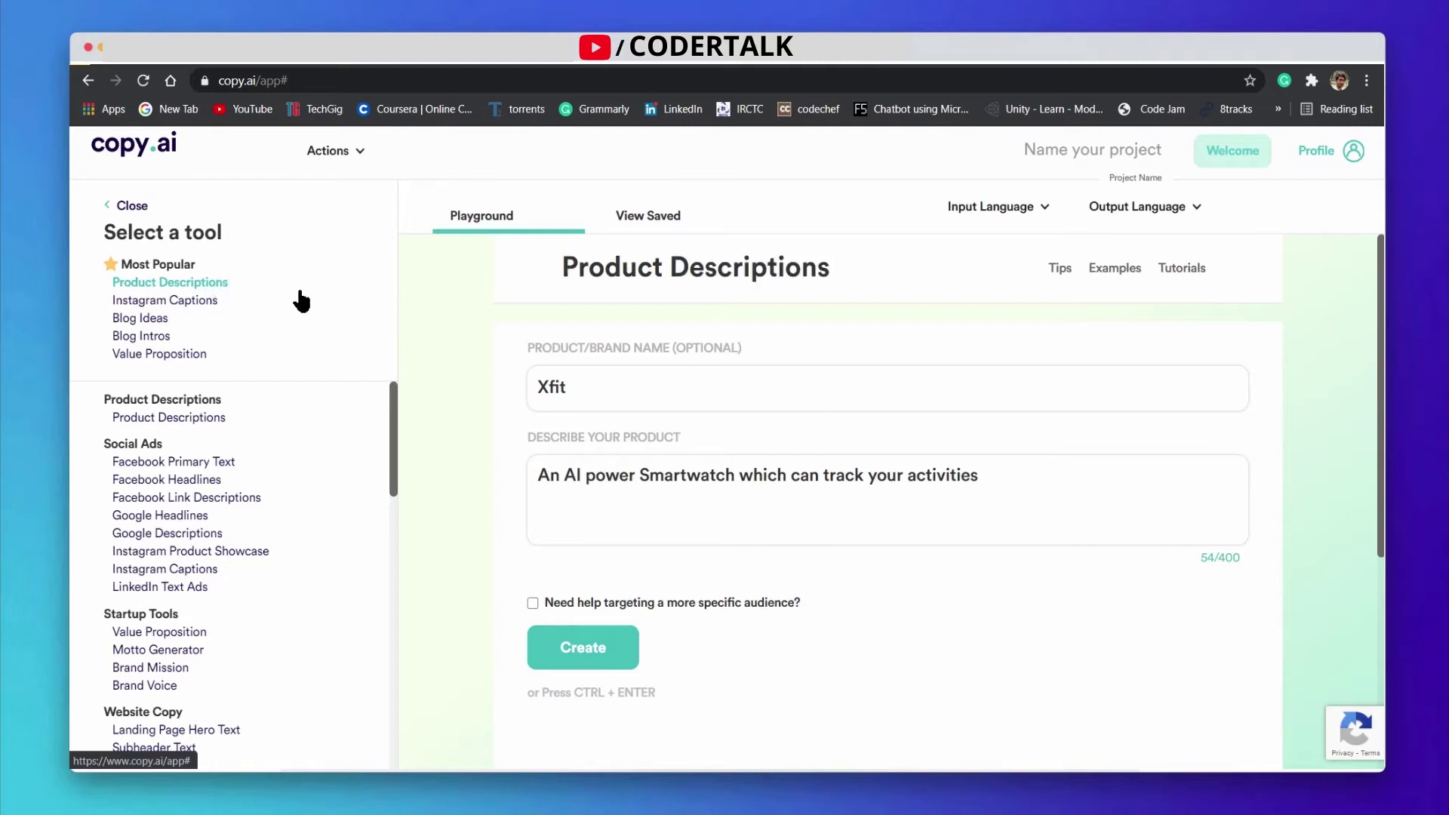
- Reword the Xfit description to 'An AI power Smartwatch that can track your activities.' and generate descriptions
click(619, 379)
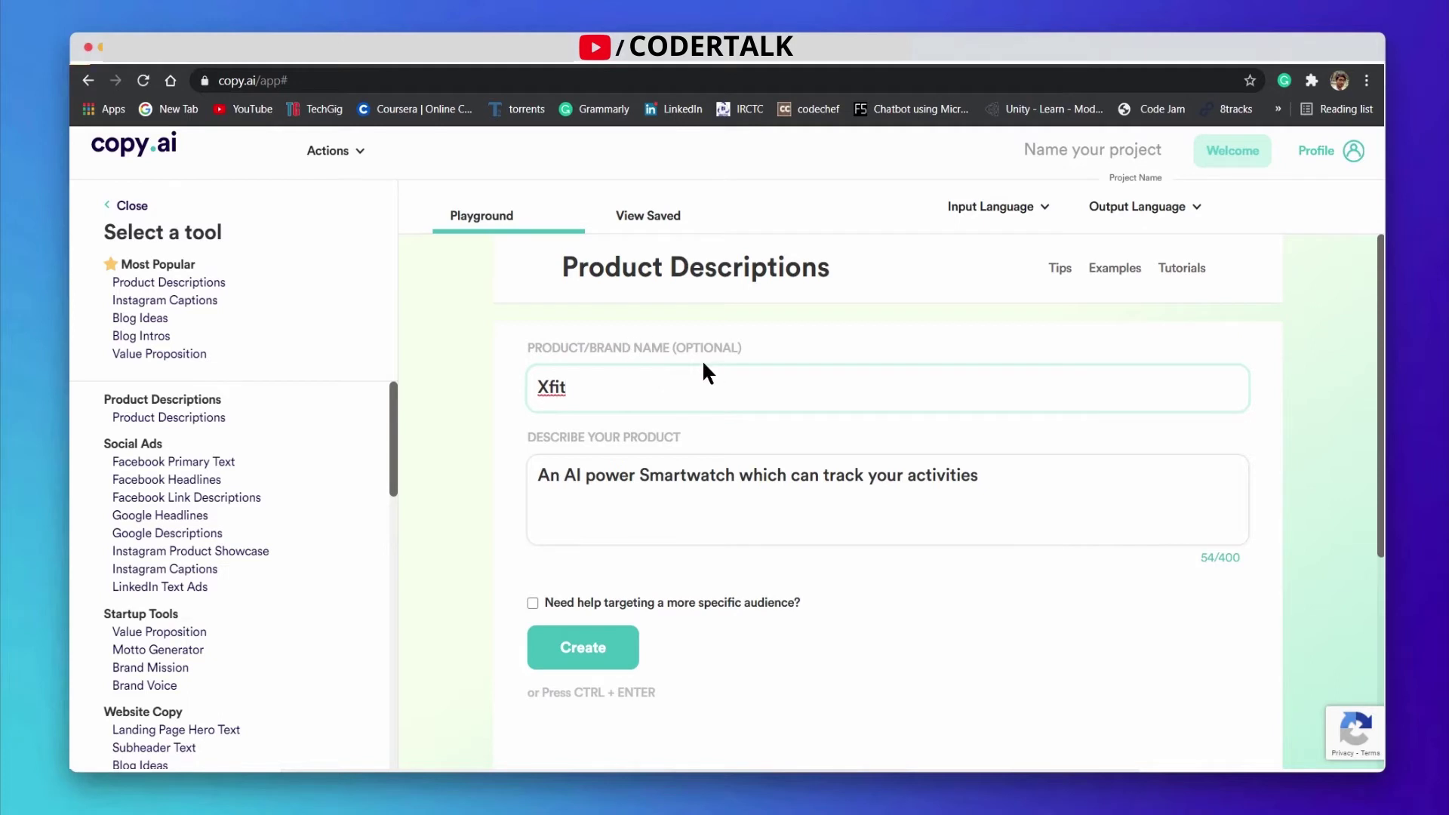
click(615, 507)
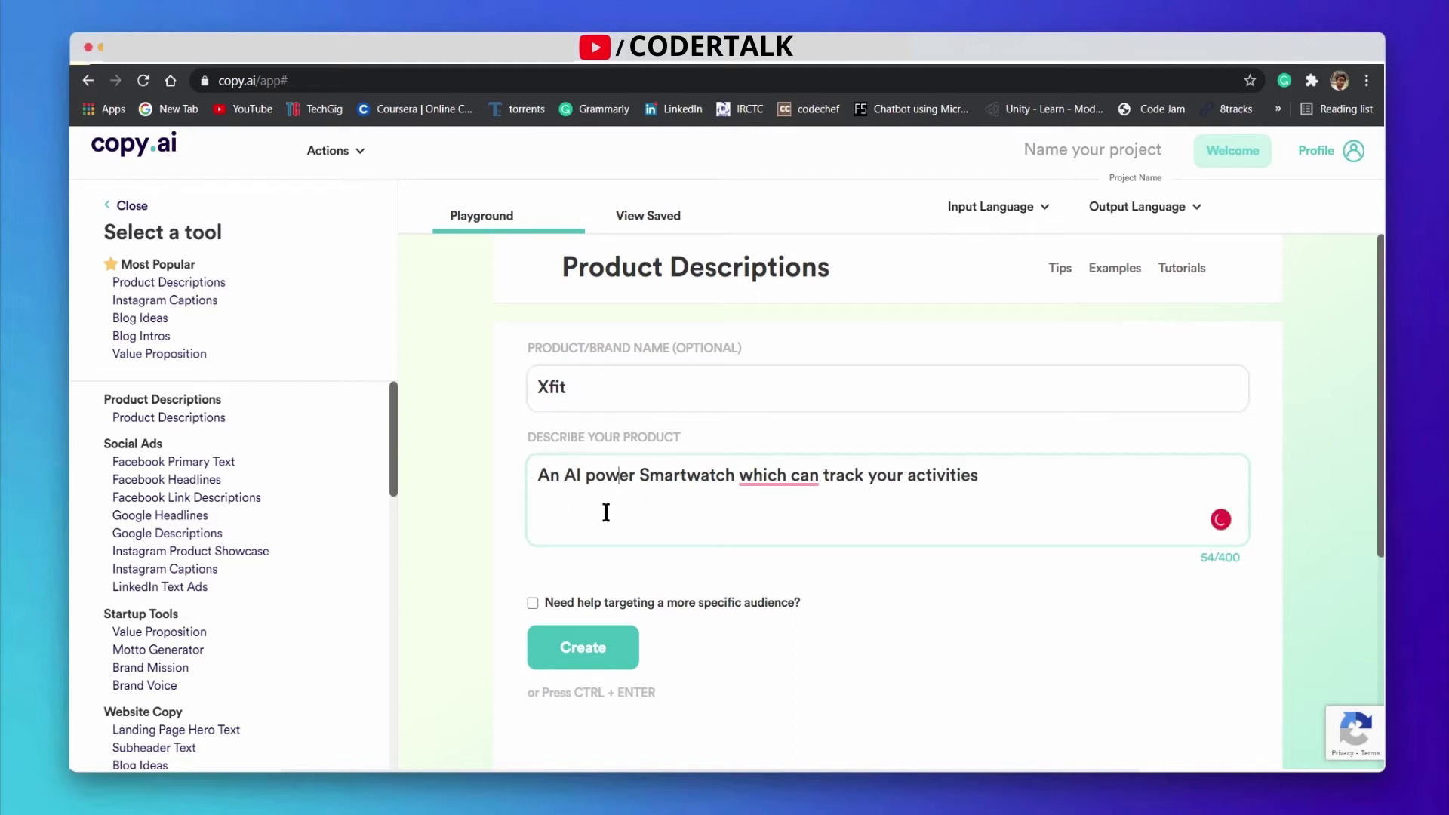
key(Left)
click(777, 478)
click(767, 524)
click(603, 653)
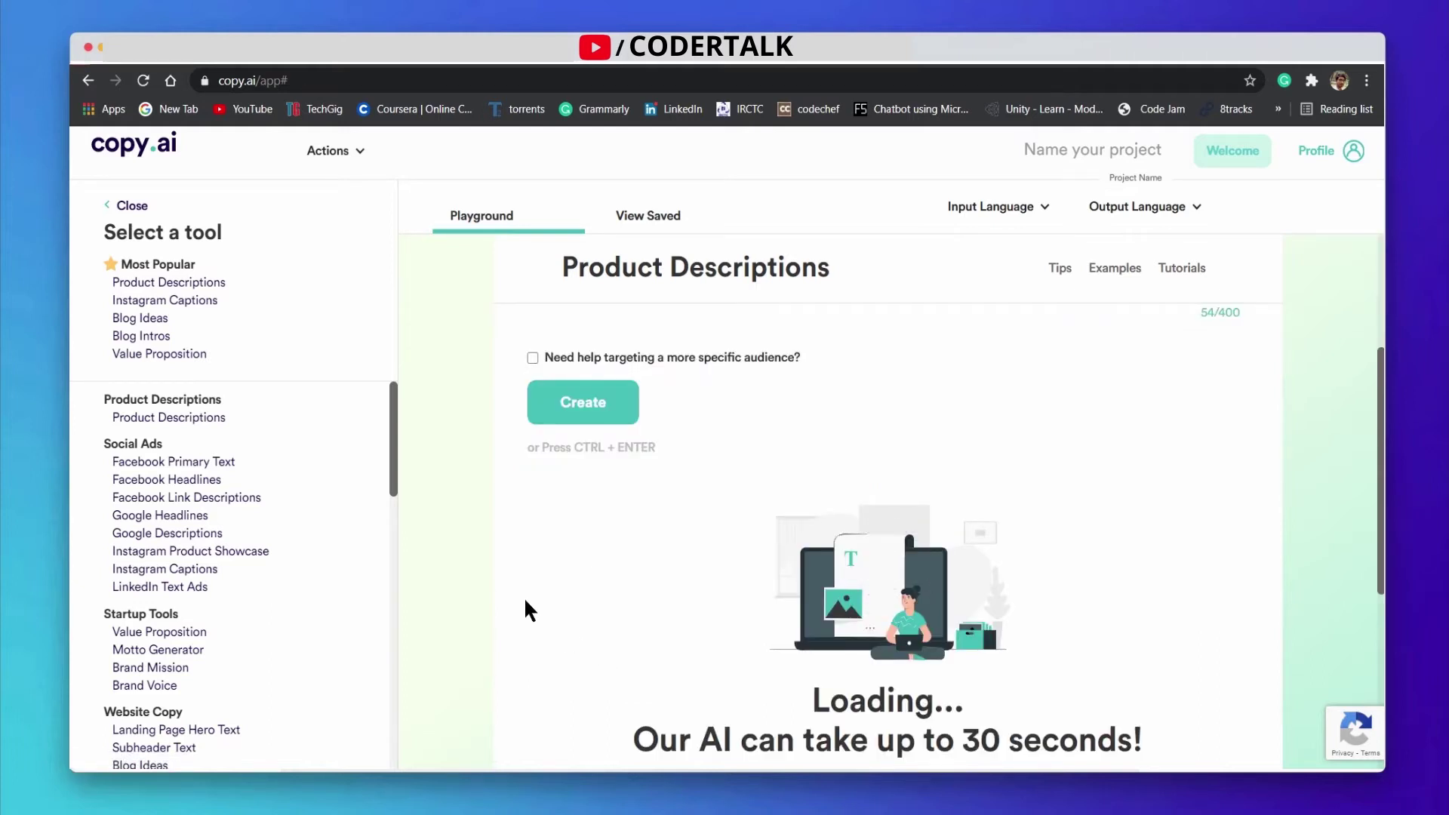
- Scroll through the generated Xfit smartwatch product descriptions as they load
scroll(692, 487, down, 3)
scroll(692, 487, up, 5)
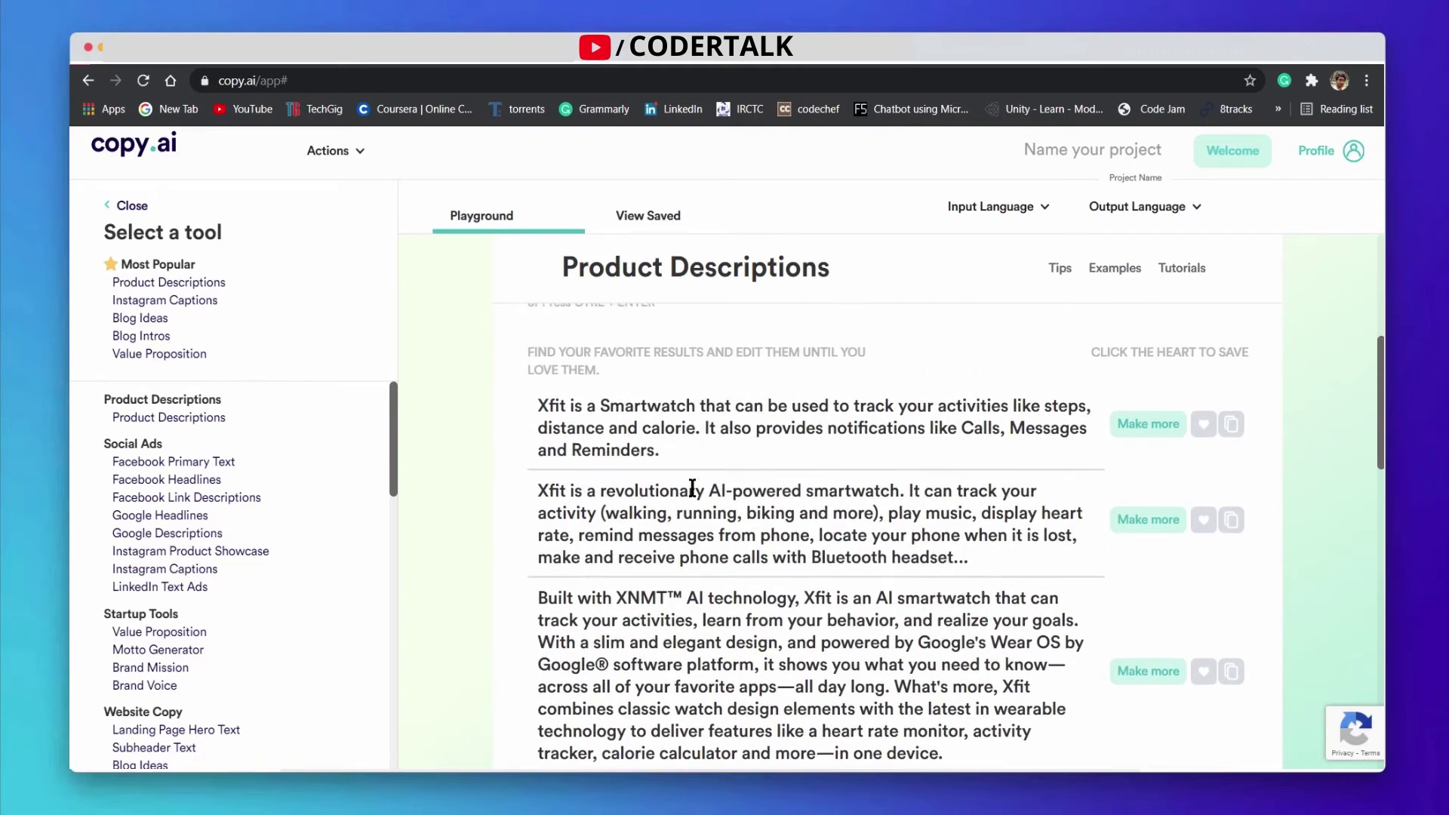
scroll(692, 487, down, 10)
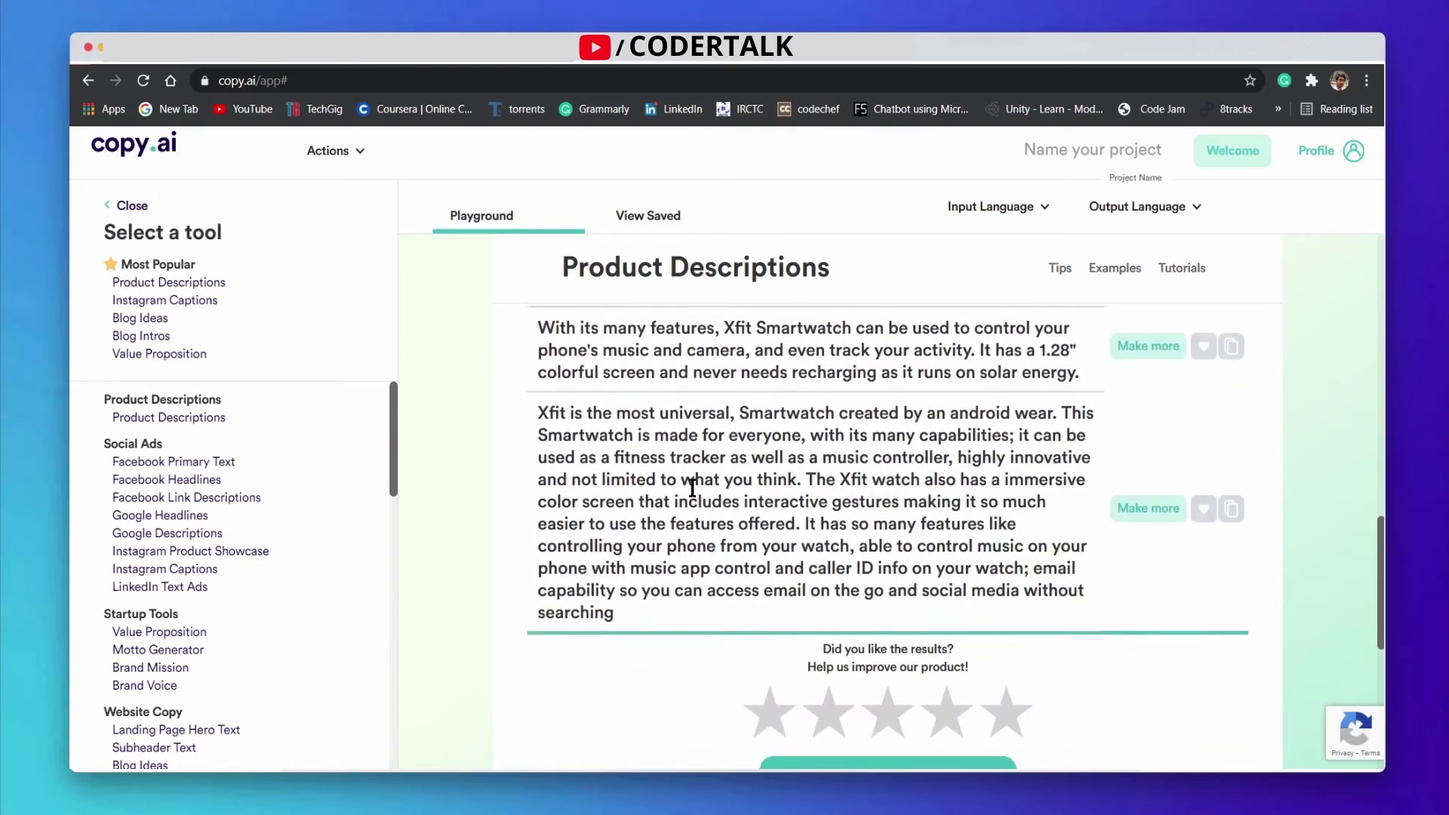
scroll(692, 488, up, 8)
scroll(692, 488, up, 1)
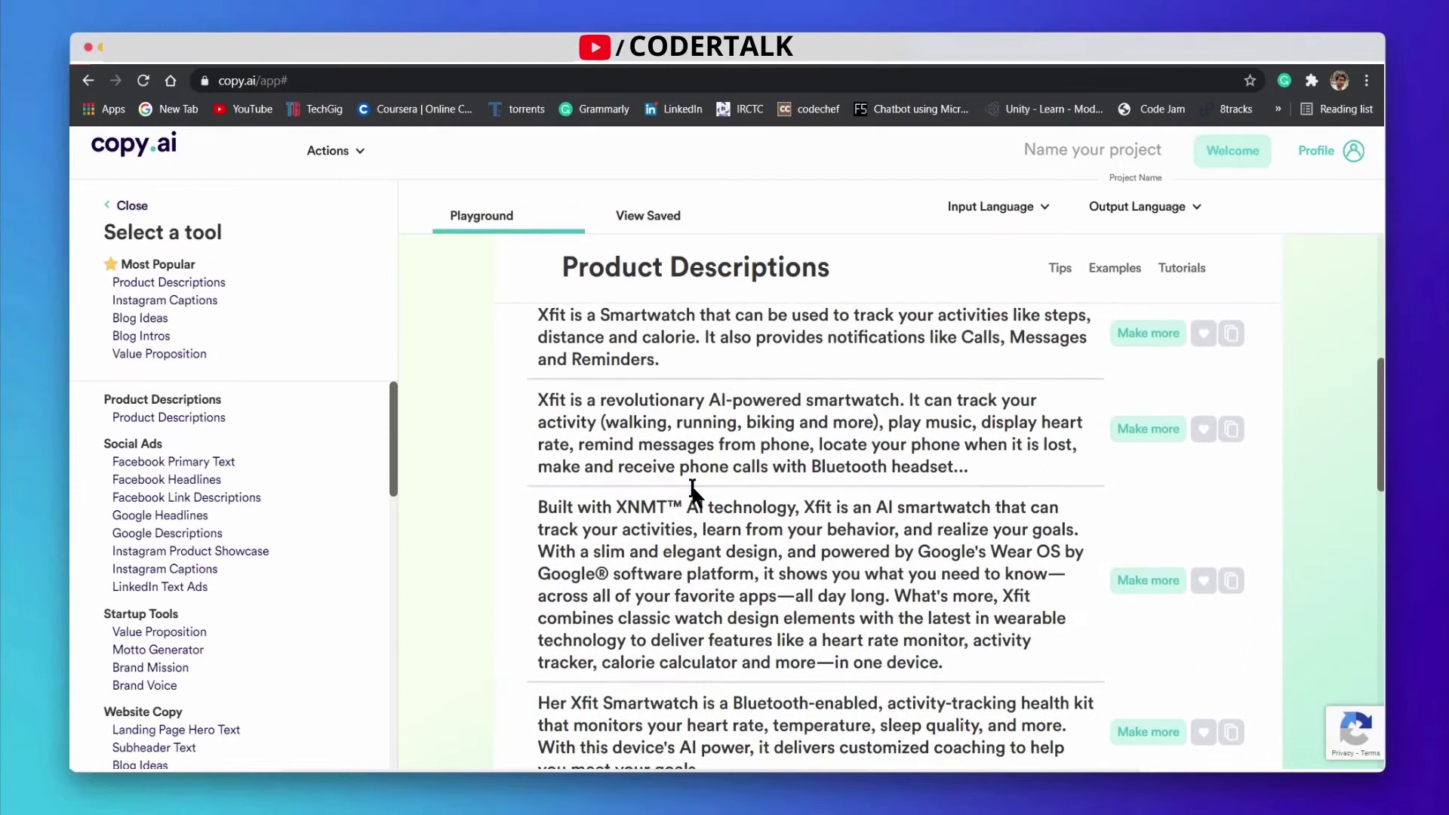
scroll(692, 488, down, 4)
scroll(692, 488, up, 2)
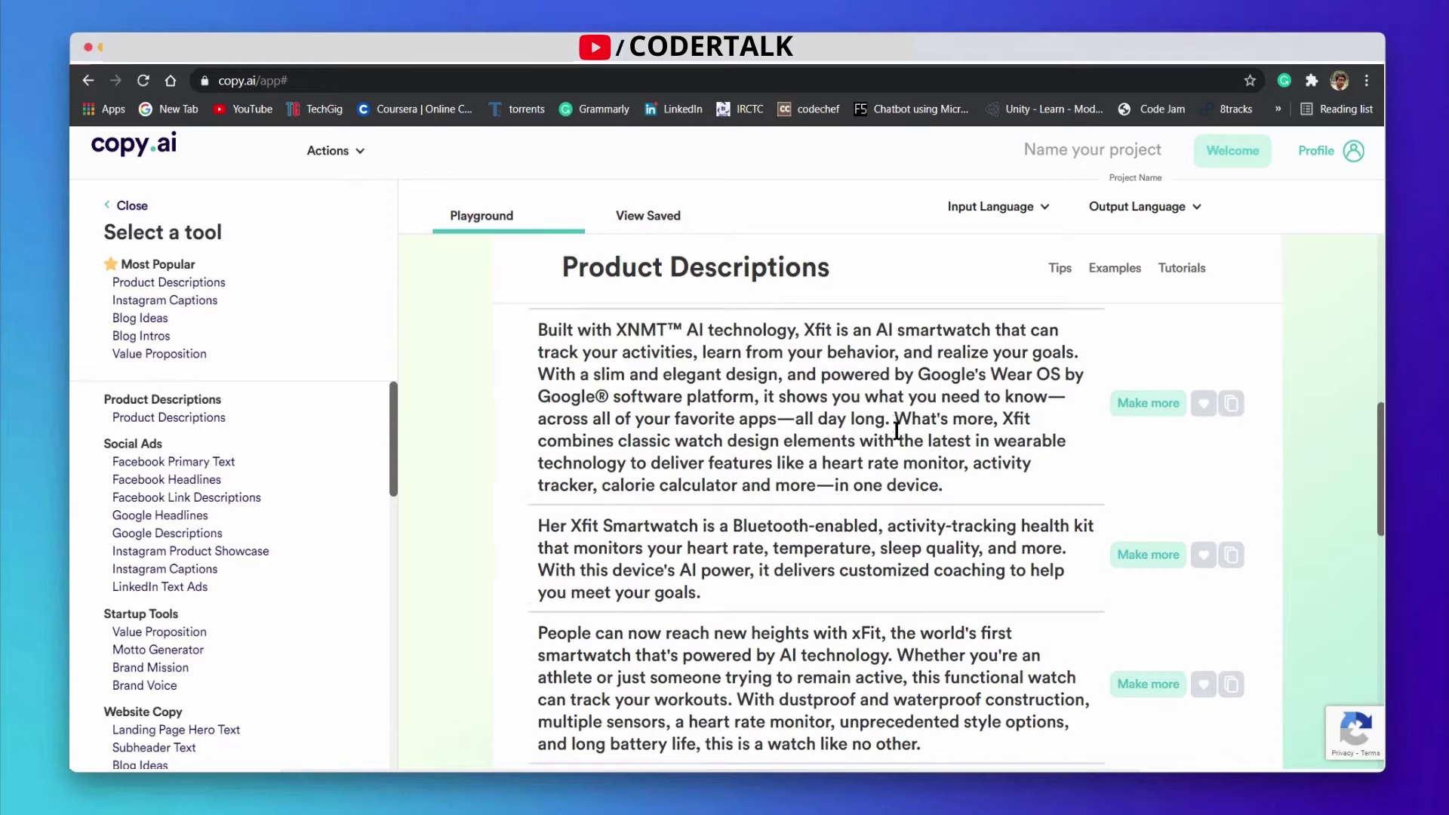
- Place the cursor in the 'Built with XNMT' description, then review the results back up to the form
click(839, 439)
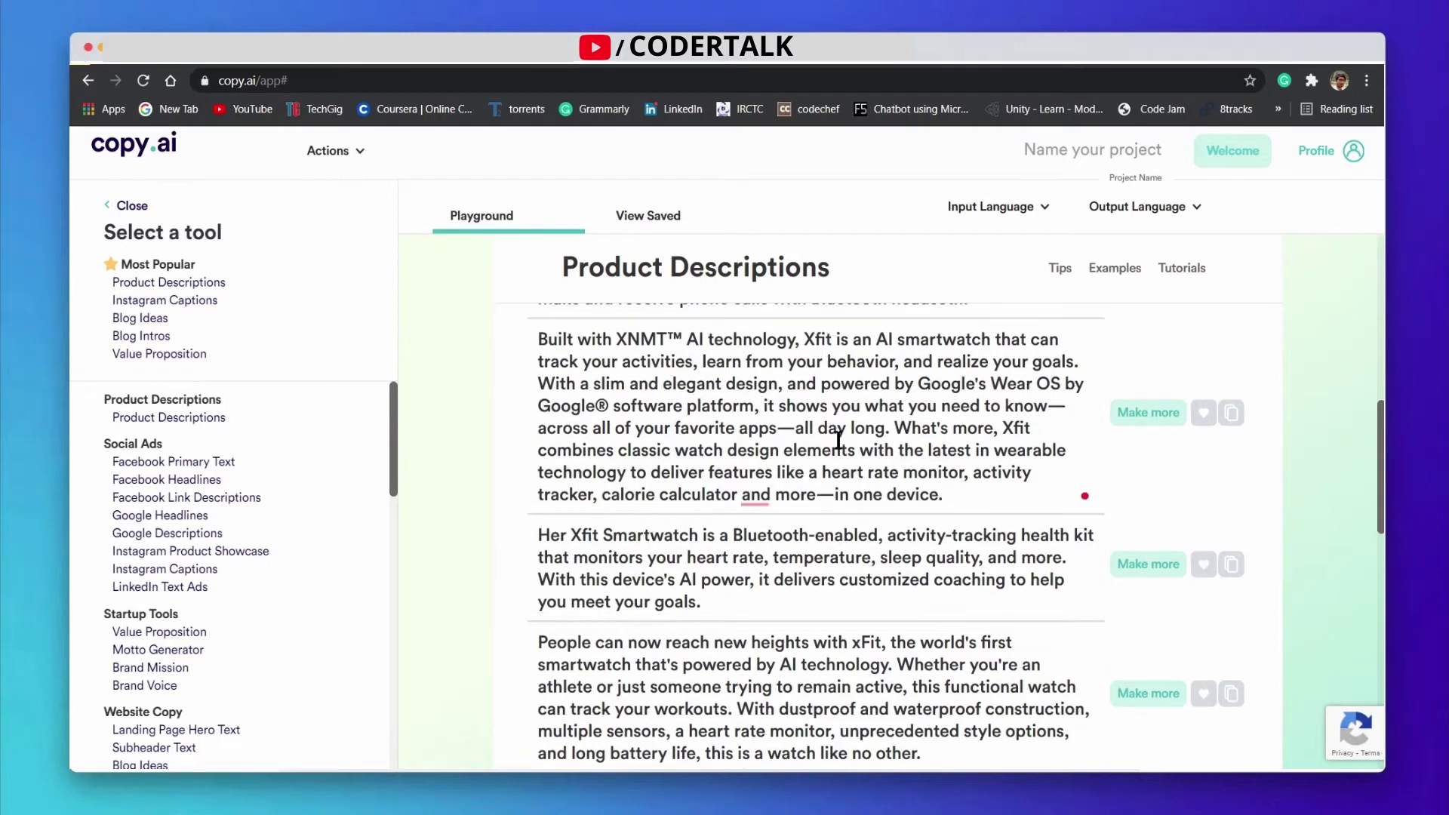
click(961, 498)
scroll(885, 498, down, 2)
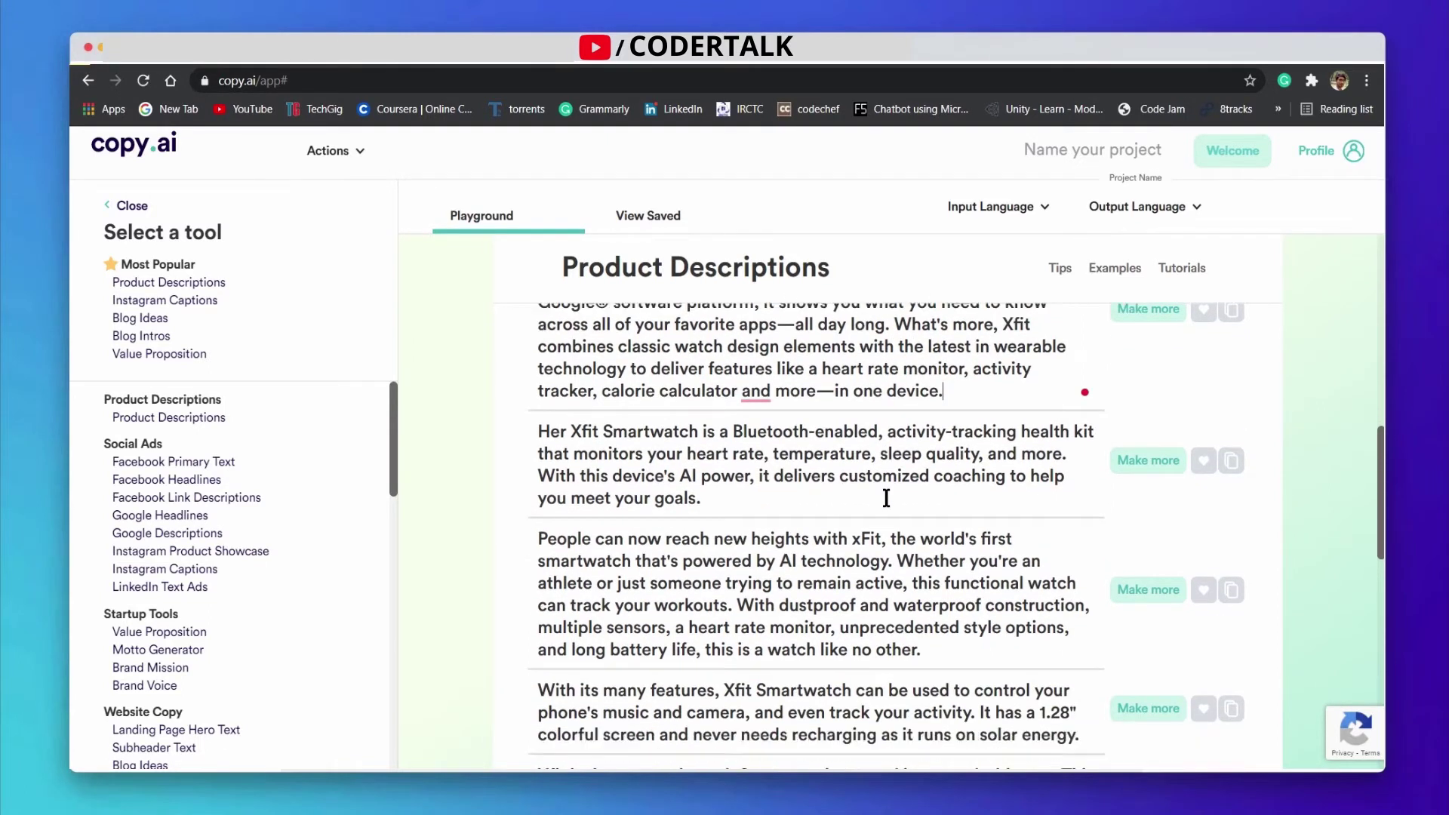
scroll(886, 498, down, 5)
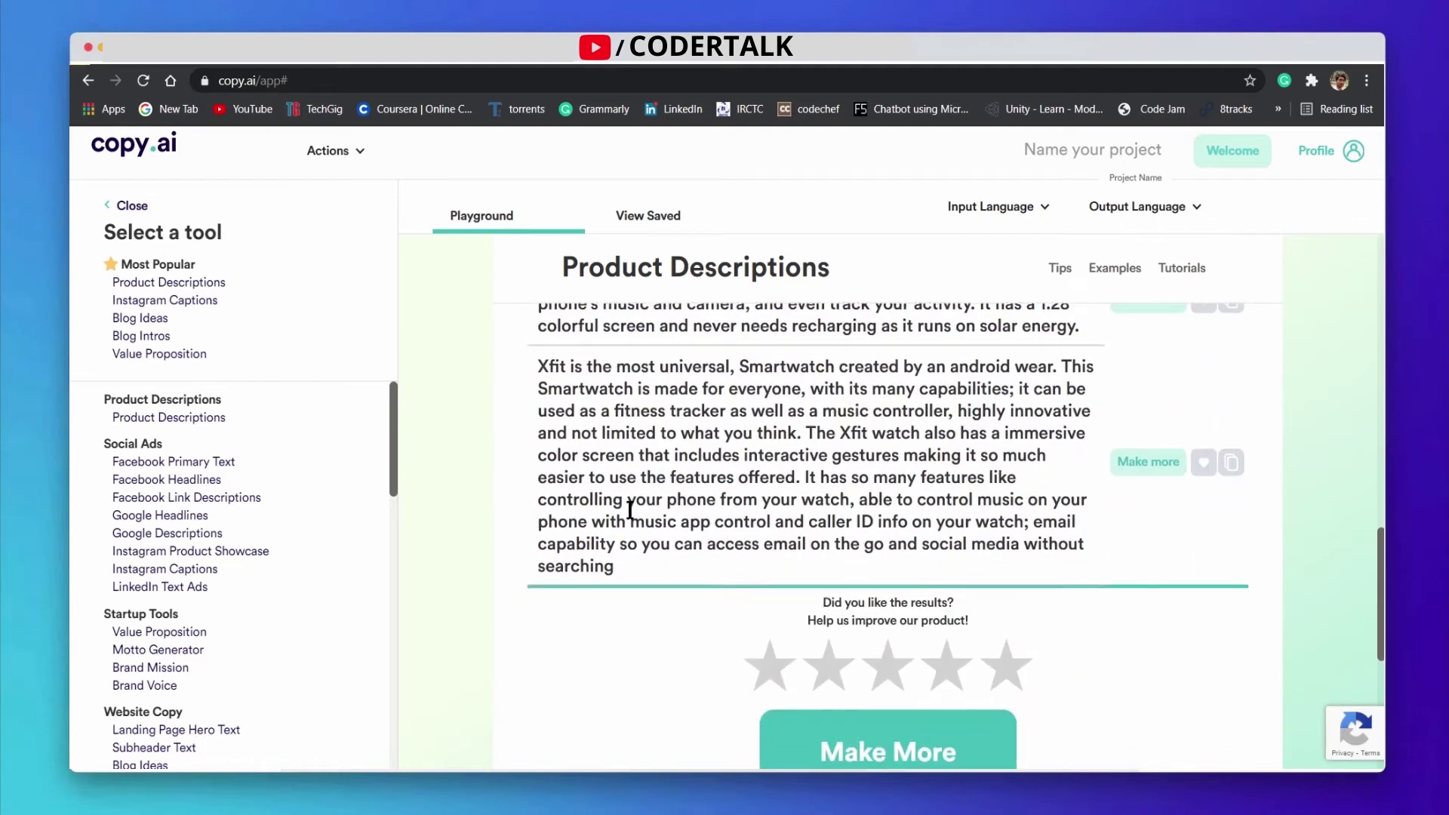
scroll(629, 510, up, 5)
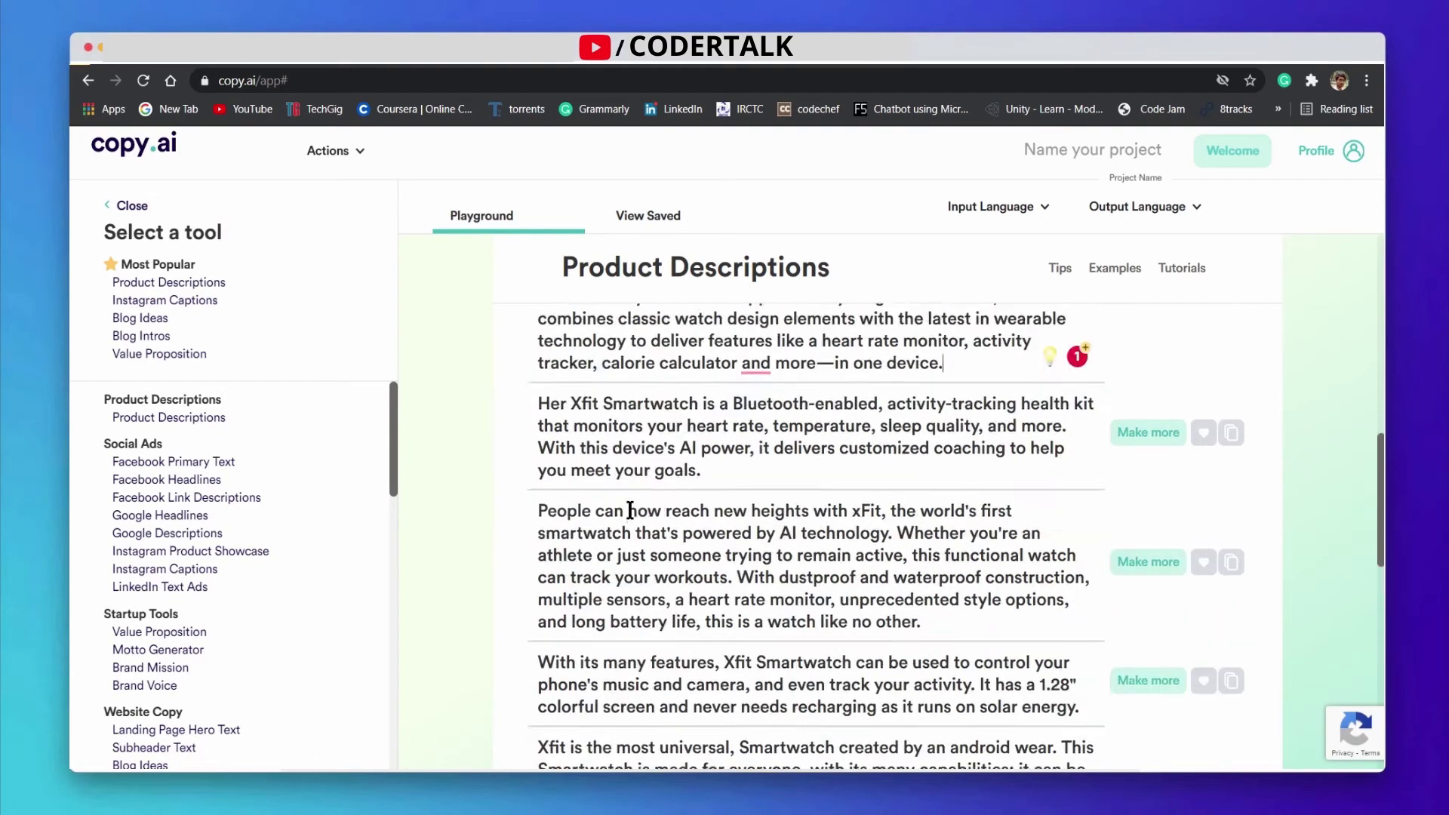
scroll(629, 510, down, 4)
scroll(630, 510, down, 4)
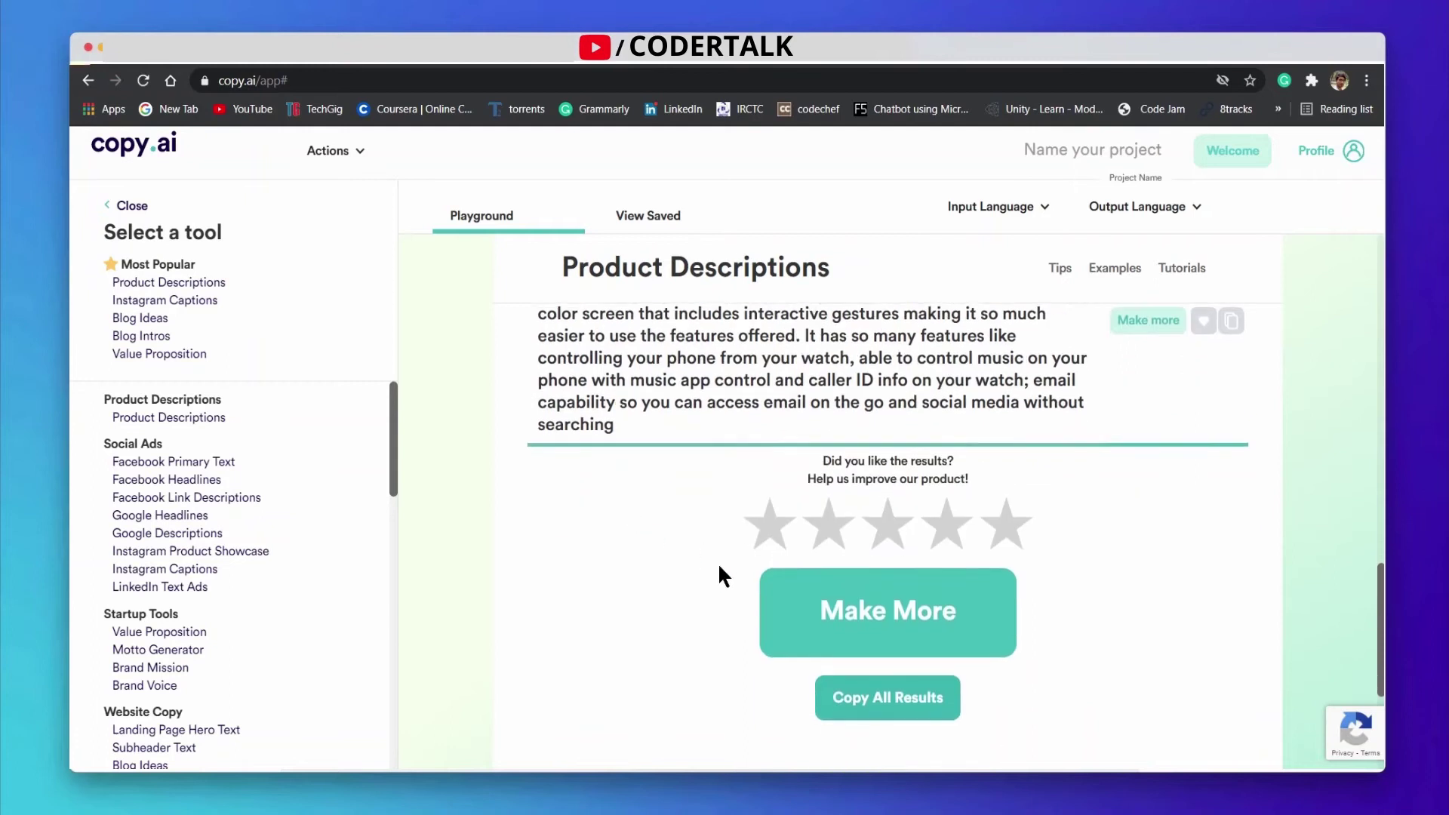
scroll(604, 559, up, 5)
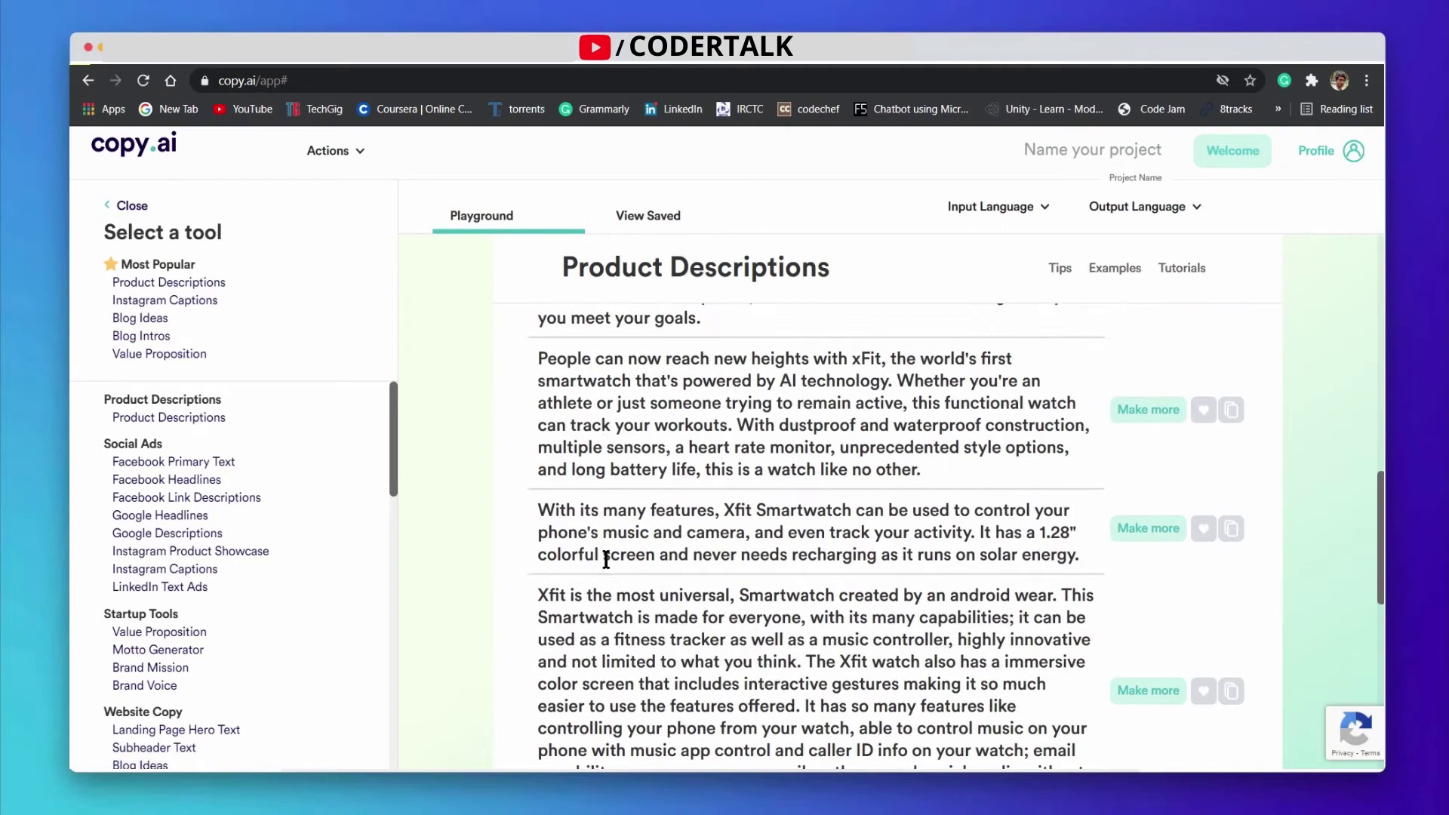
scroll(604, 558, up, 10)
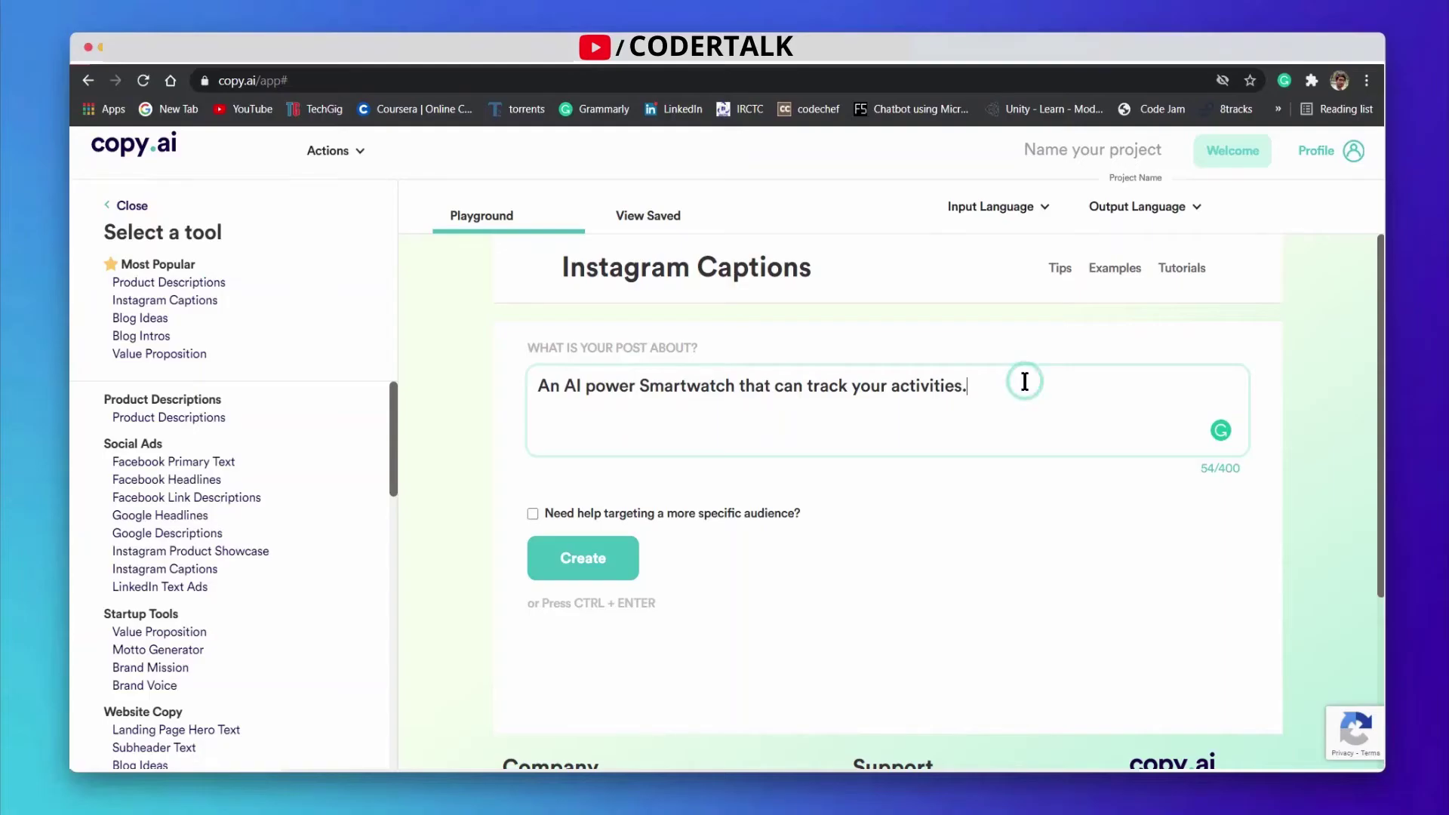
- Replace the Instagram post topic with 'Nature' and generate captions
triple_click(1021, 378)
key(BackSpace)
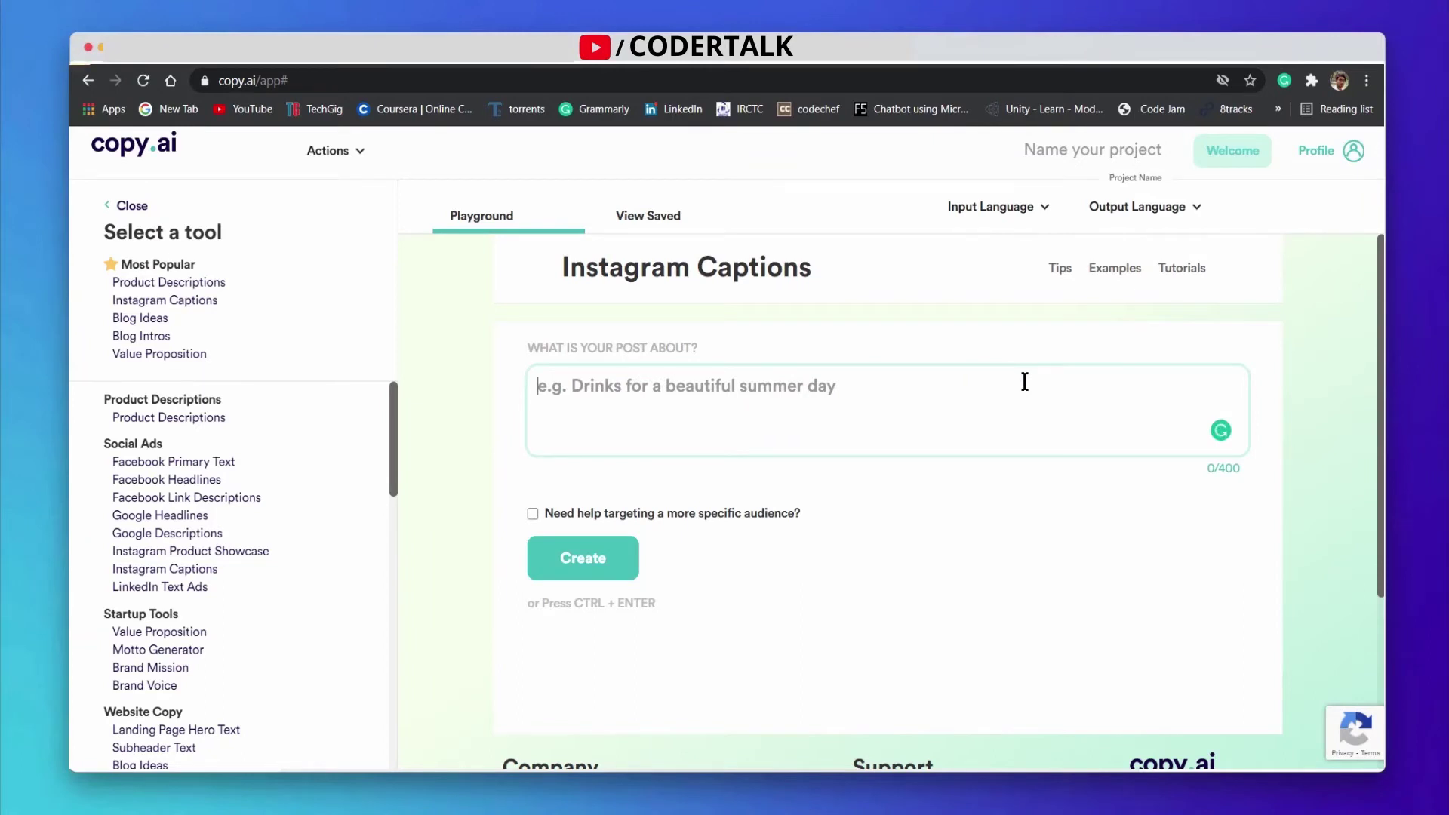
text(Nature)
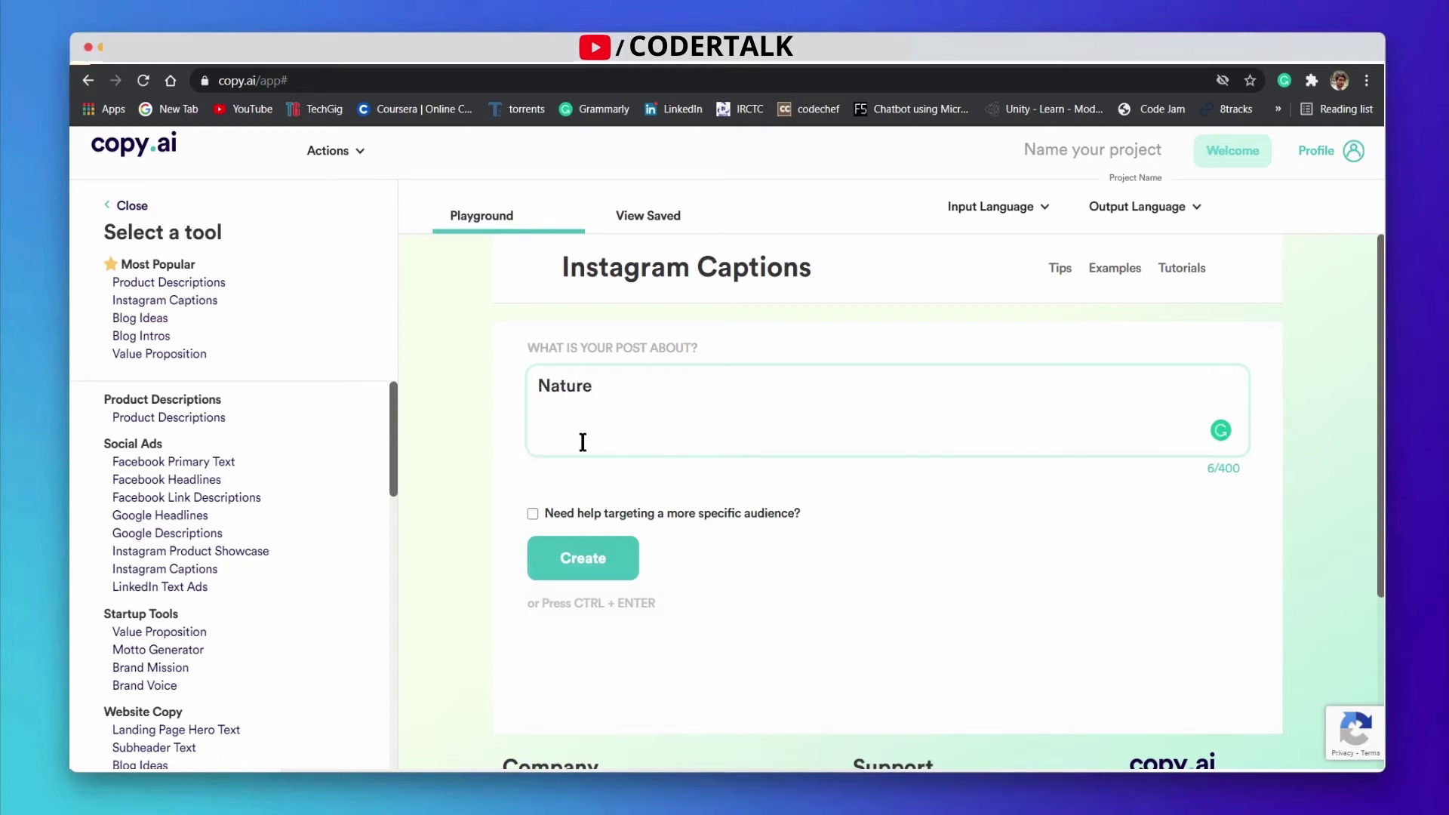
click(606, 564)
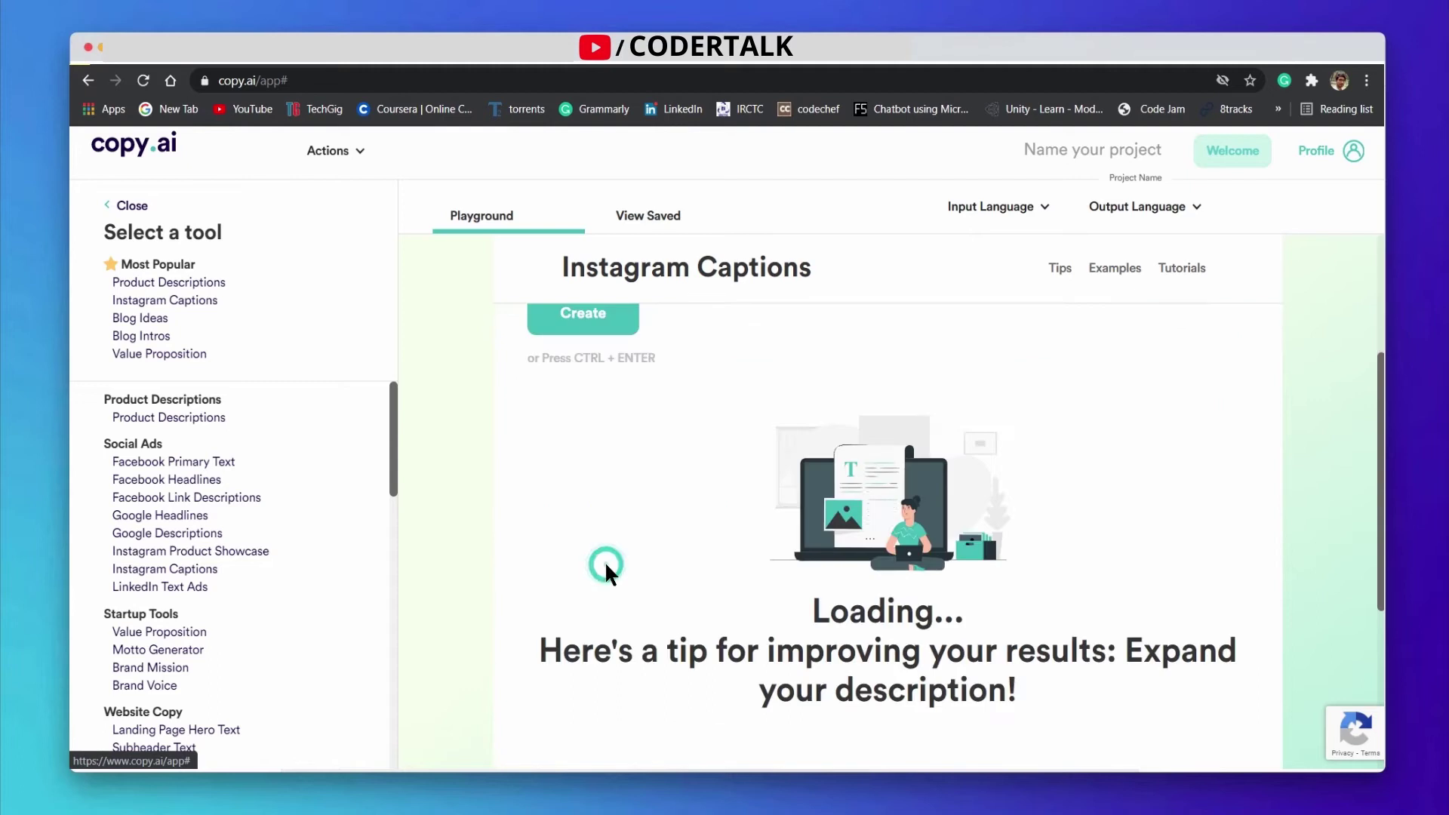
- Scroll through the generated nature-themed Instagram caption suggestions
scroll(526, 557, up, 1)
scroll(528, 566, down, 1)
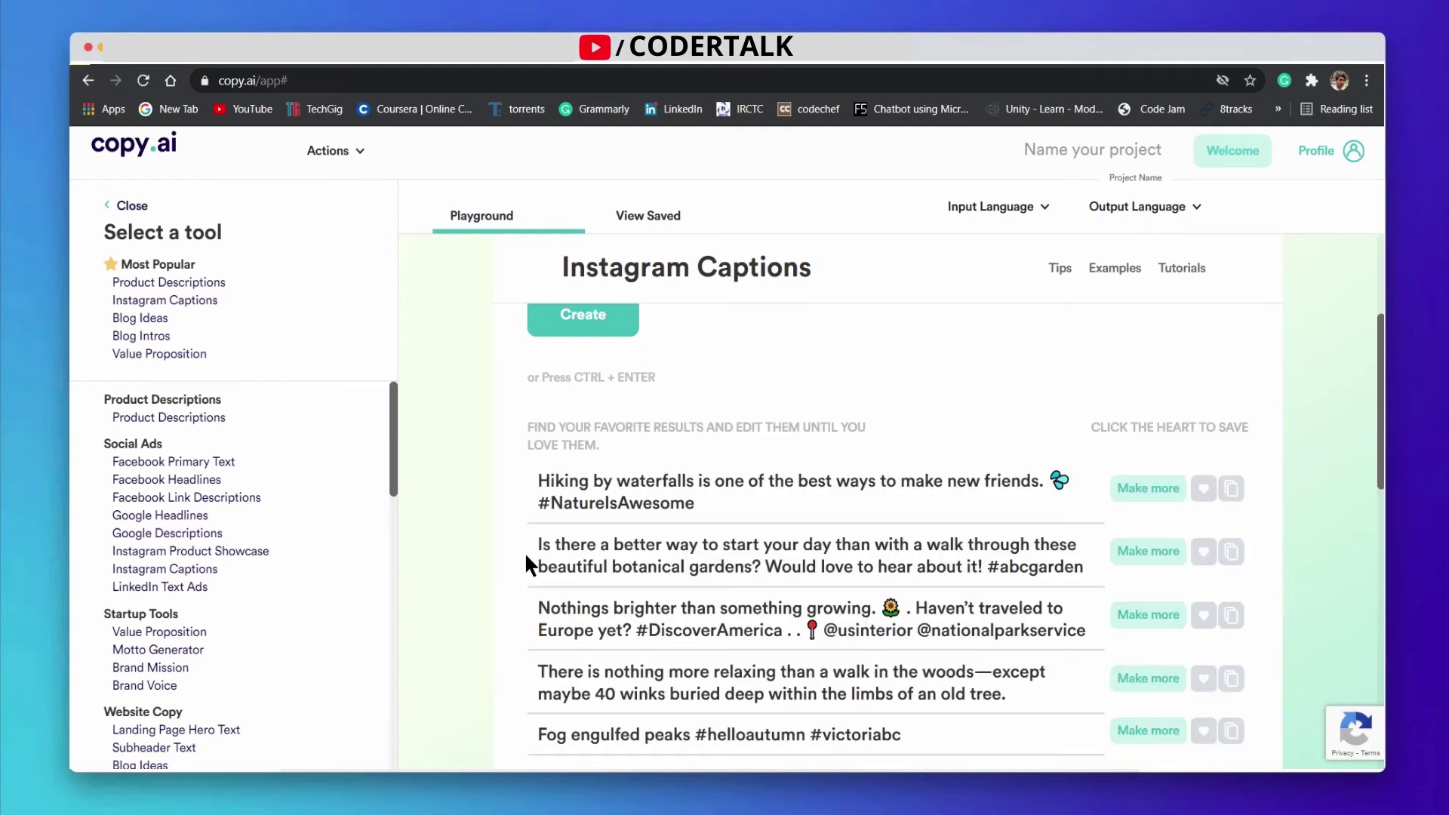
scroll(526, 556, down, 1)
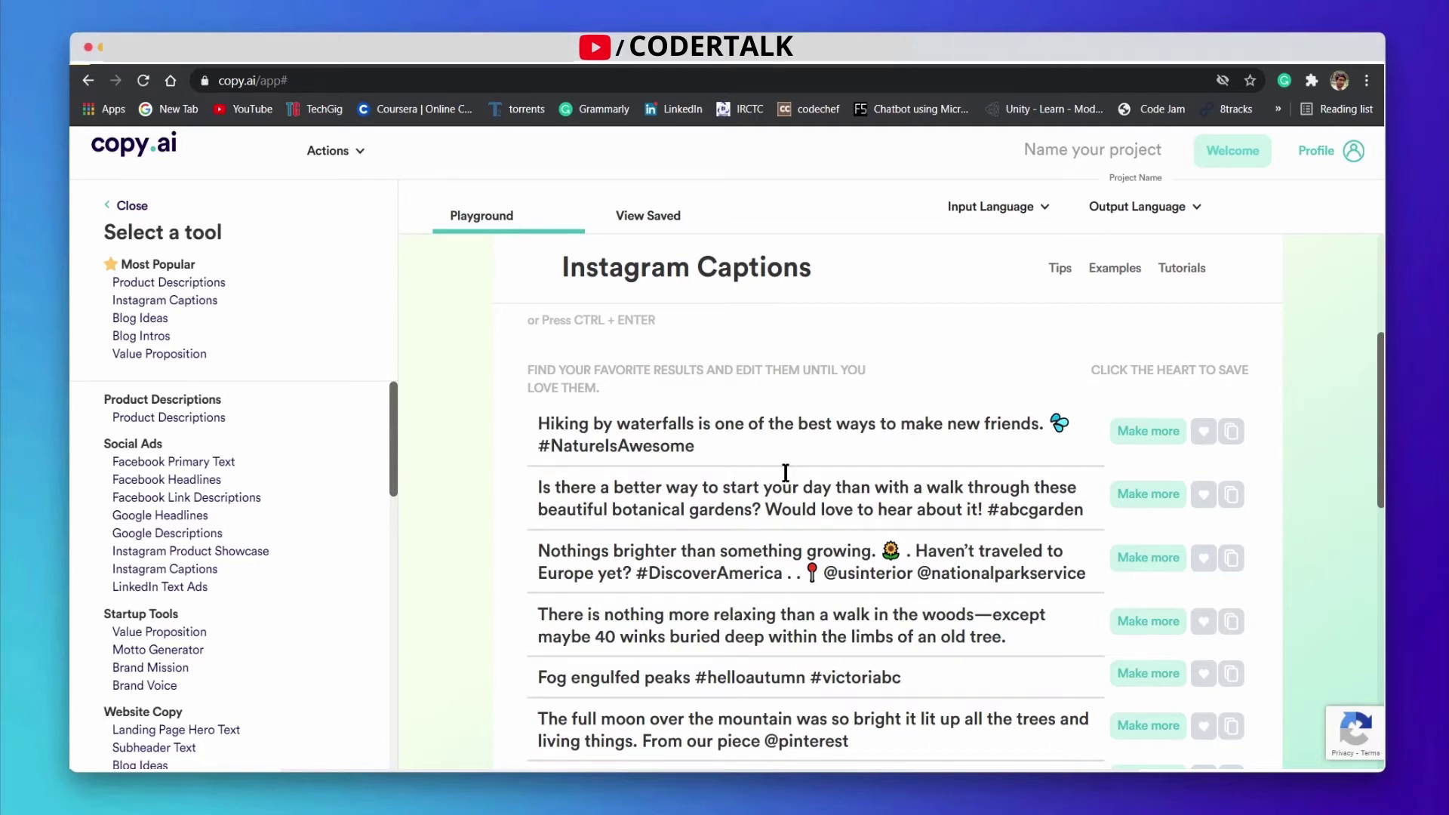
scroll(785, 473, down, 4)
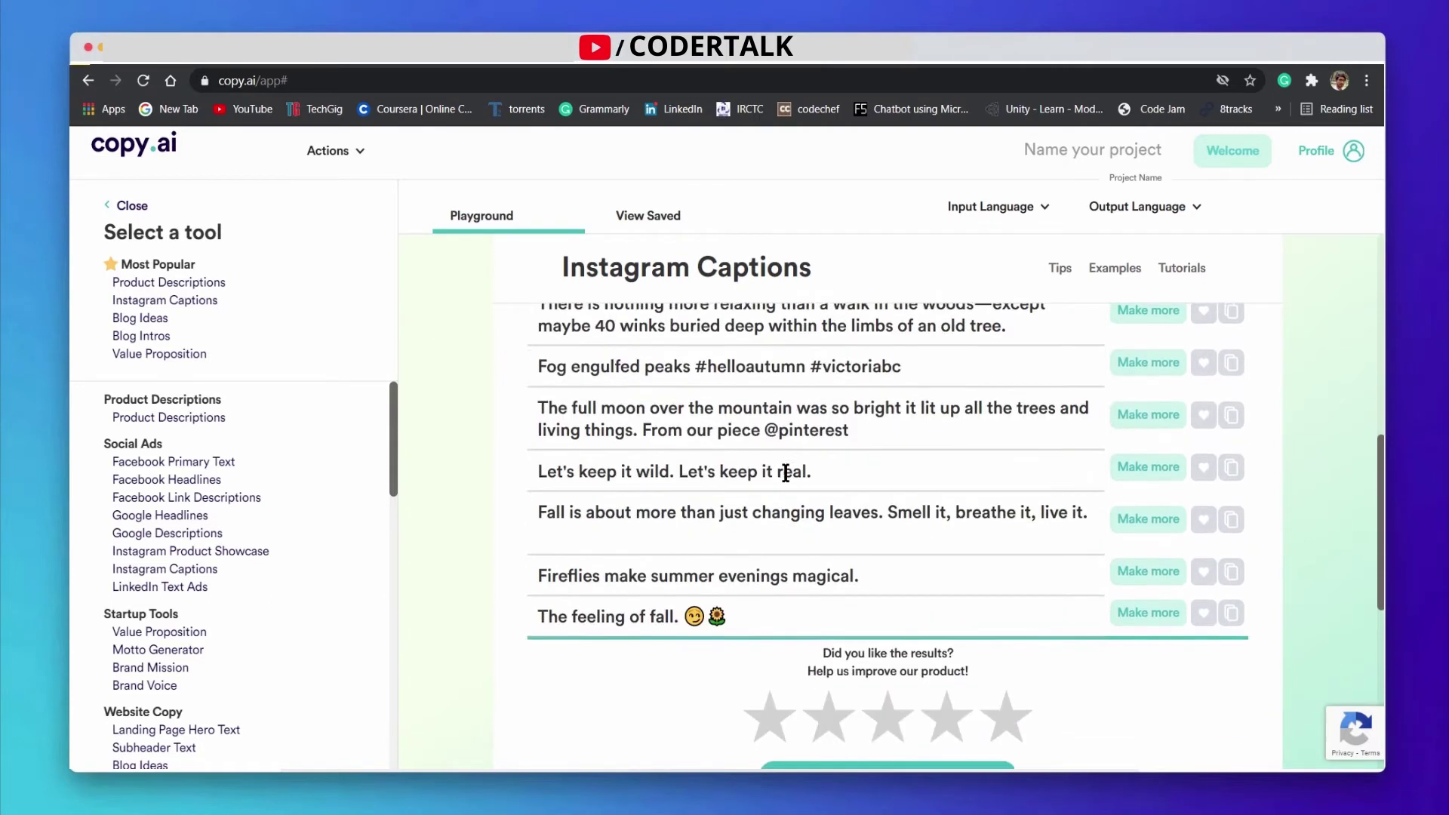
scroll(1106, 507, up, 3)
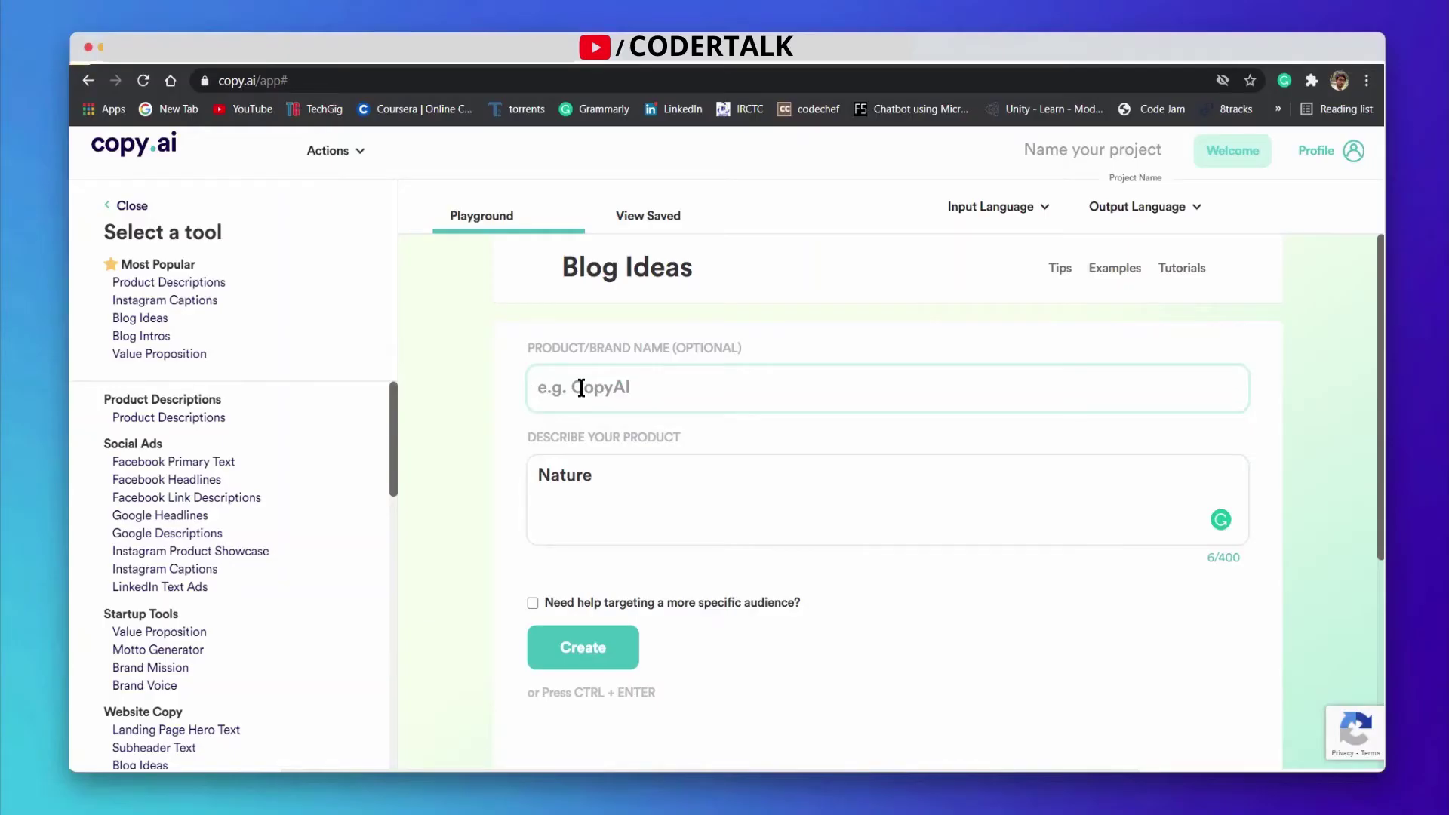
- Enter brand name 'Nature' with description 'Nature is everything.' and generate blog ideas
text(Nature)
click(616, 466)
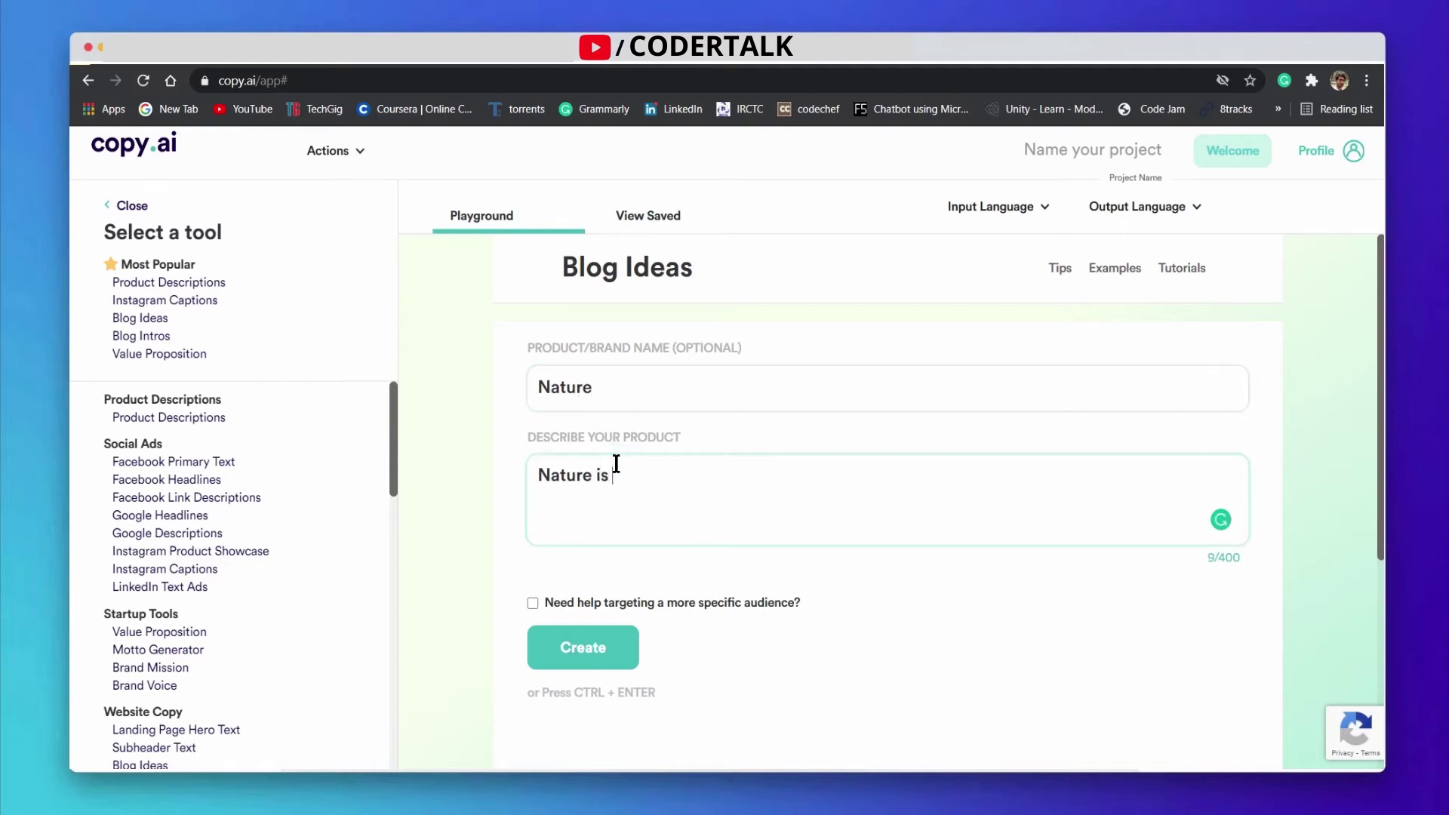
text(is everything.)
click(593, 645)
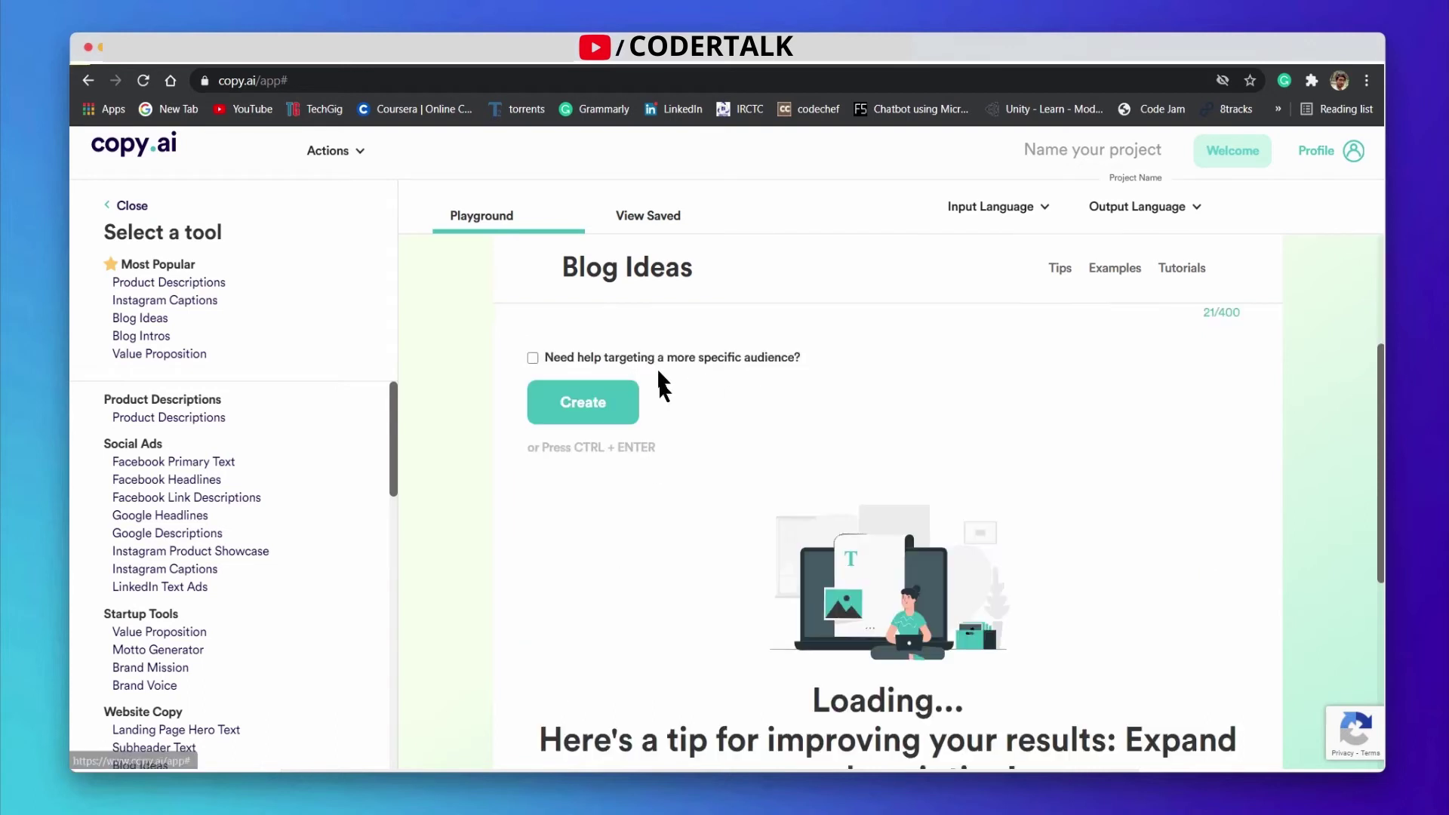
scroll(554, 558, up, 3)
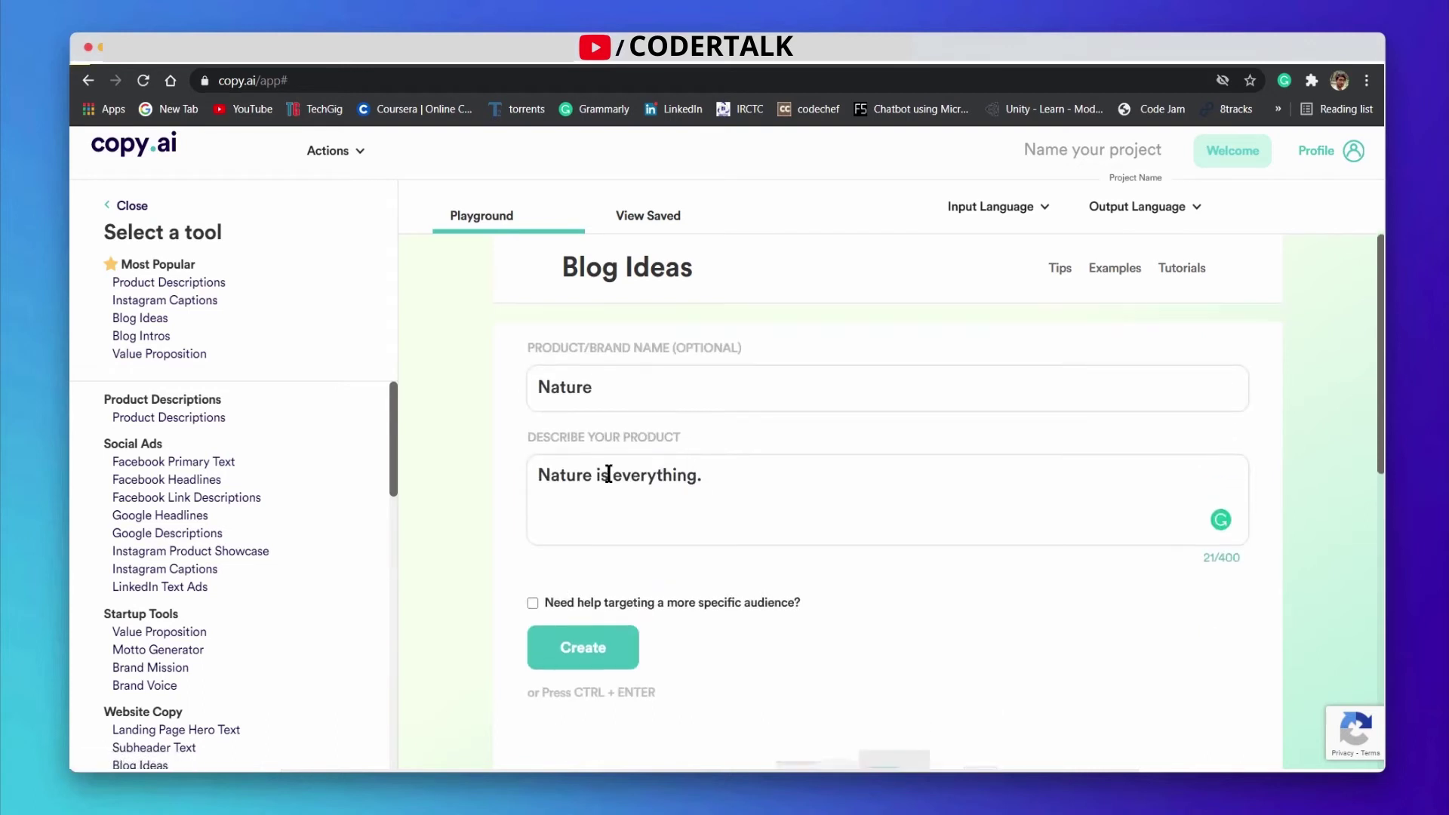
scroll(608, 483, down, 1)
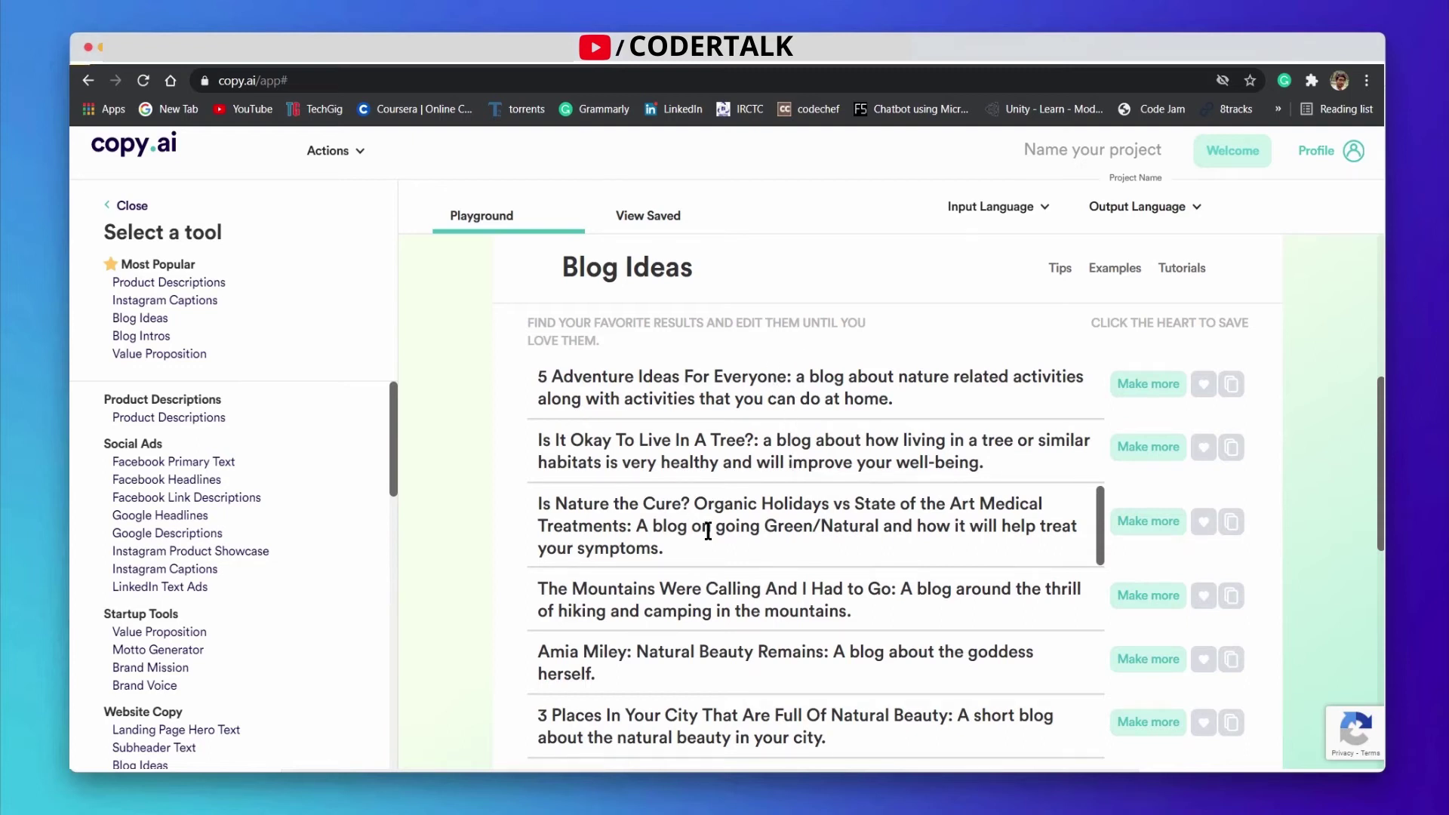
- Scroll through the generated Nature blog ideas and return to the product fields
scroll(838, 548, down, 2)
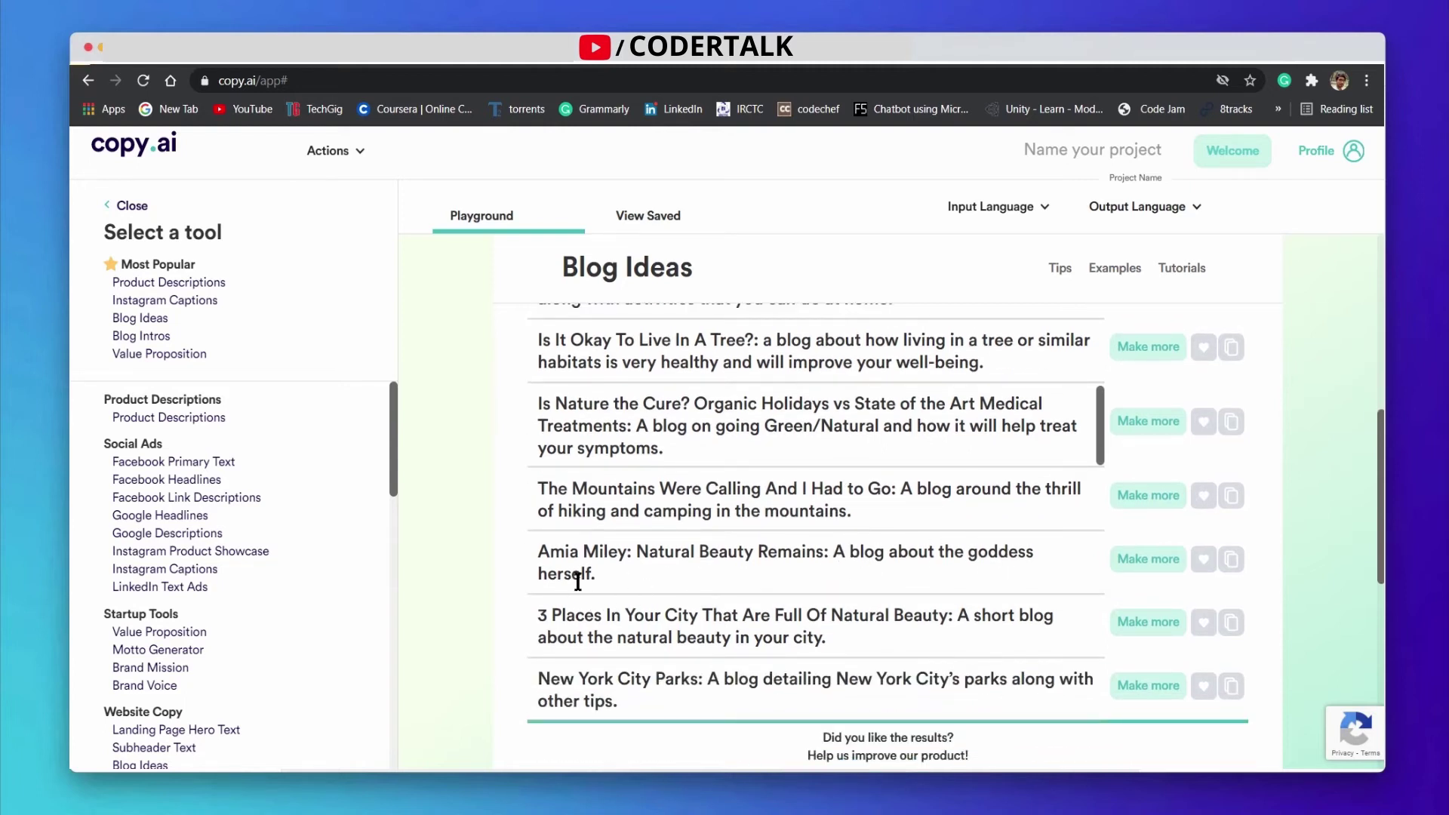
scroll(578, 582, down, 2)
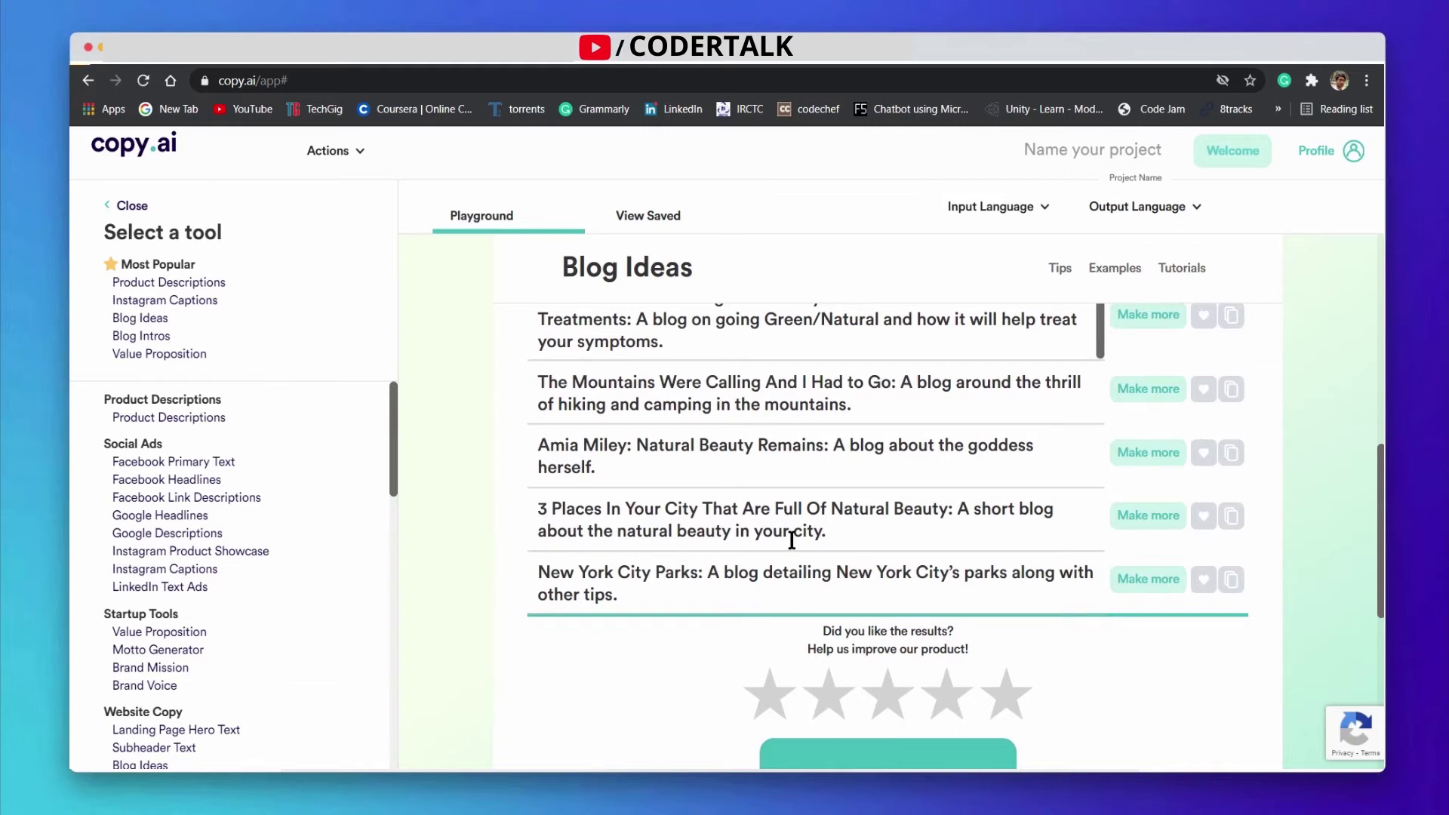
scroll(811, 536, up, 1)
scroll(813, 535, up, 6)
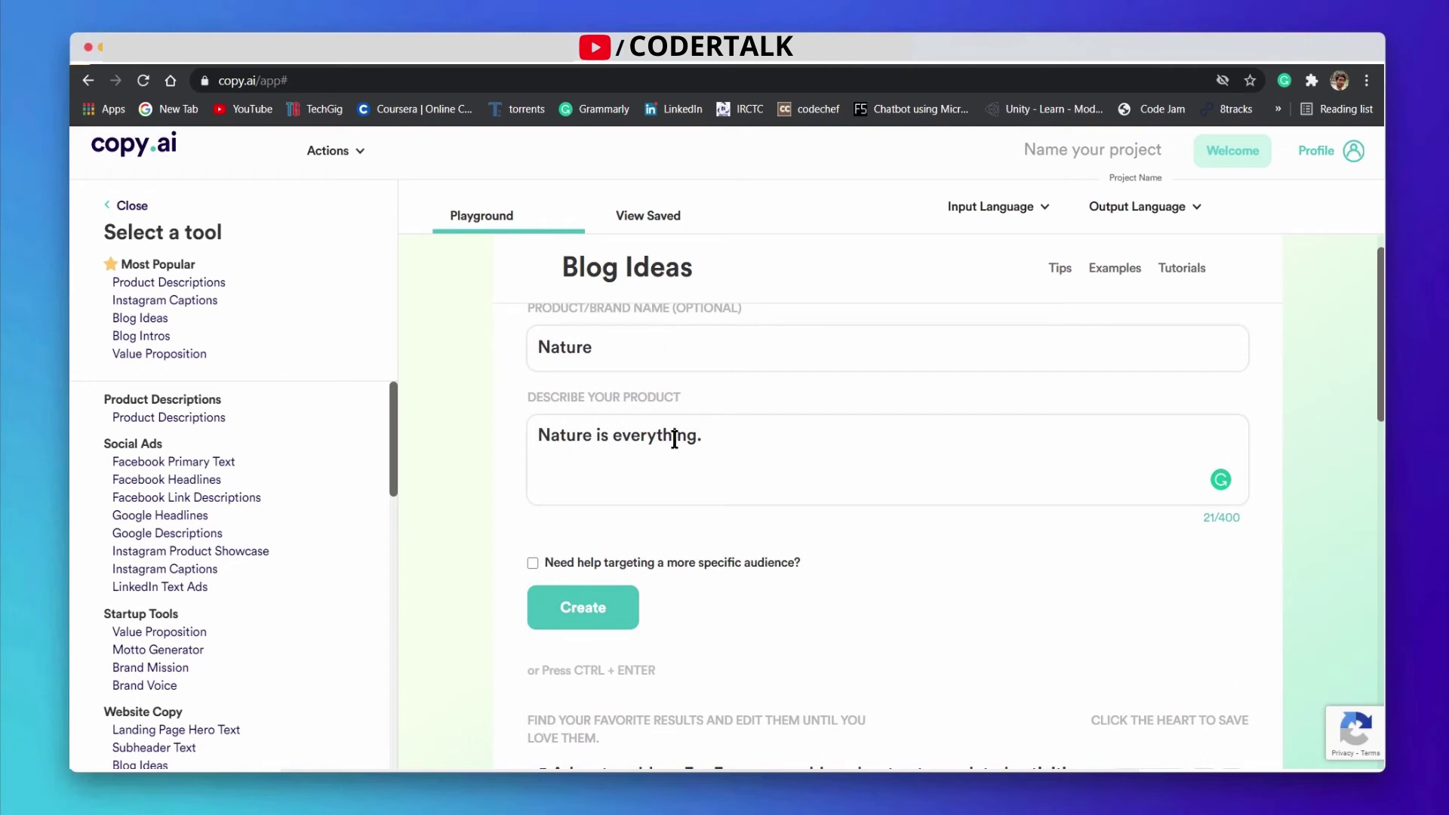
scroll(687, 480, up, 1)
click(623, 376)
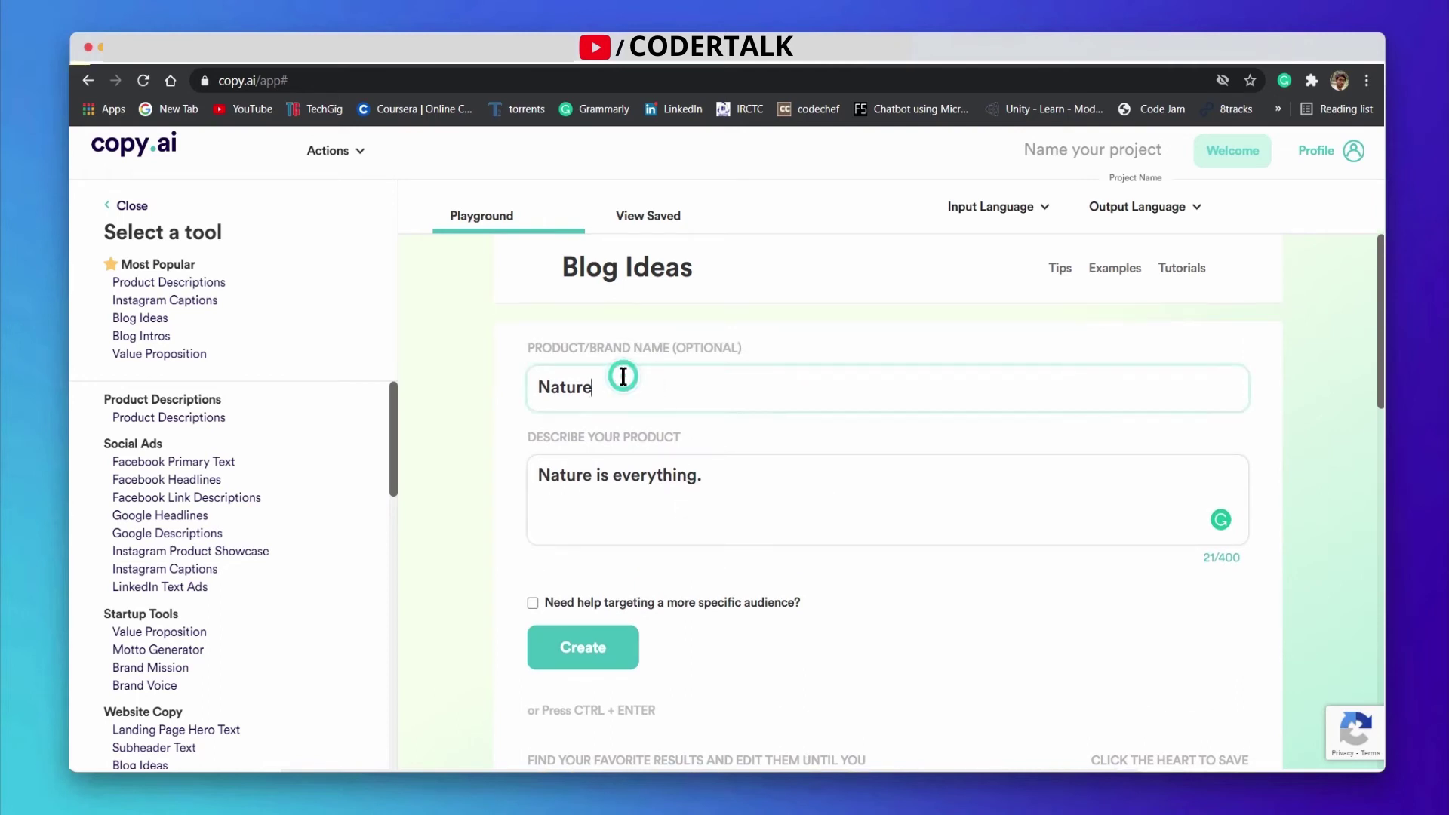
click(620, 518)
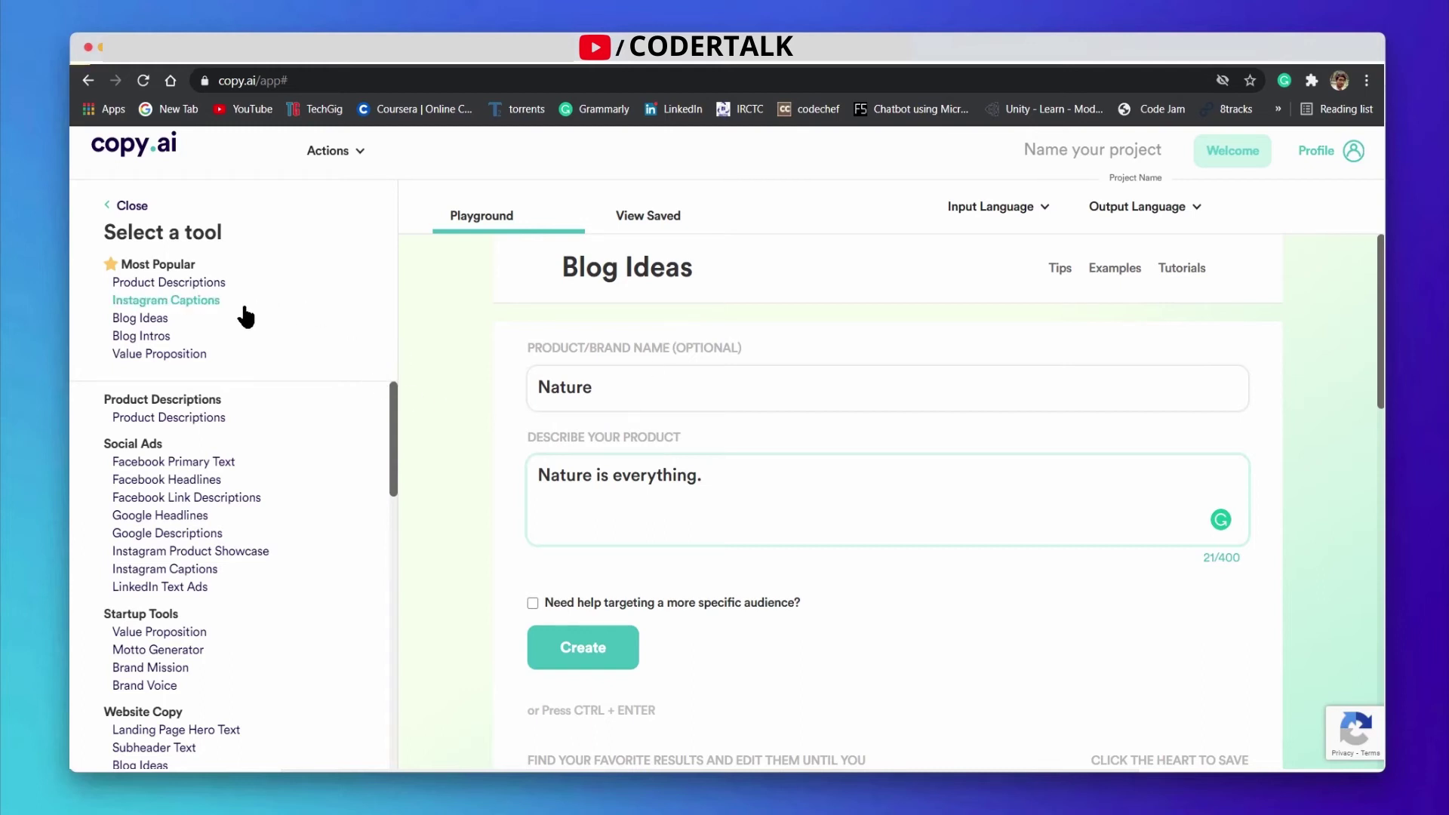
- Select and copy the New York City Parks idea's description
scroll(618, 419, down, 10)
scroll(620, 422, down, 1)
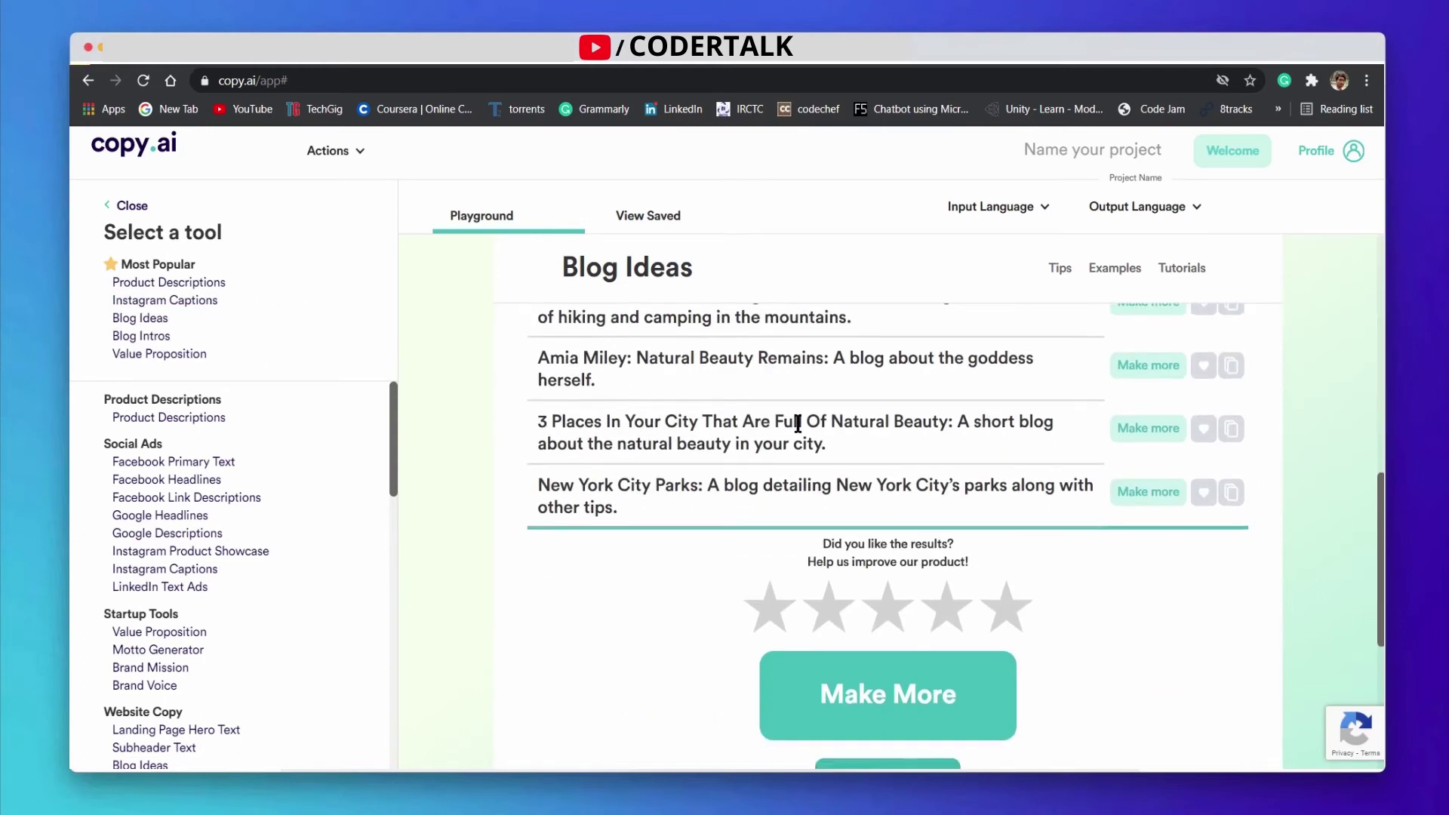
drag(620, 507, 714, 489)
key(ctrl+c)
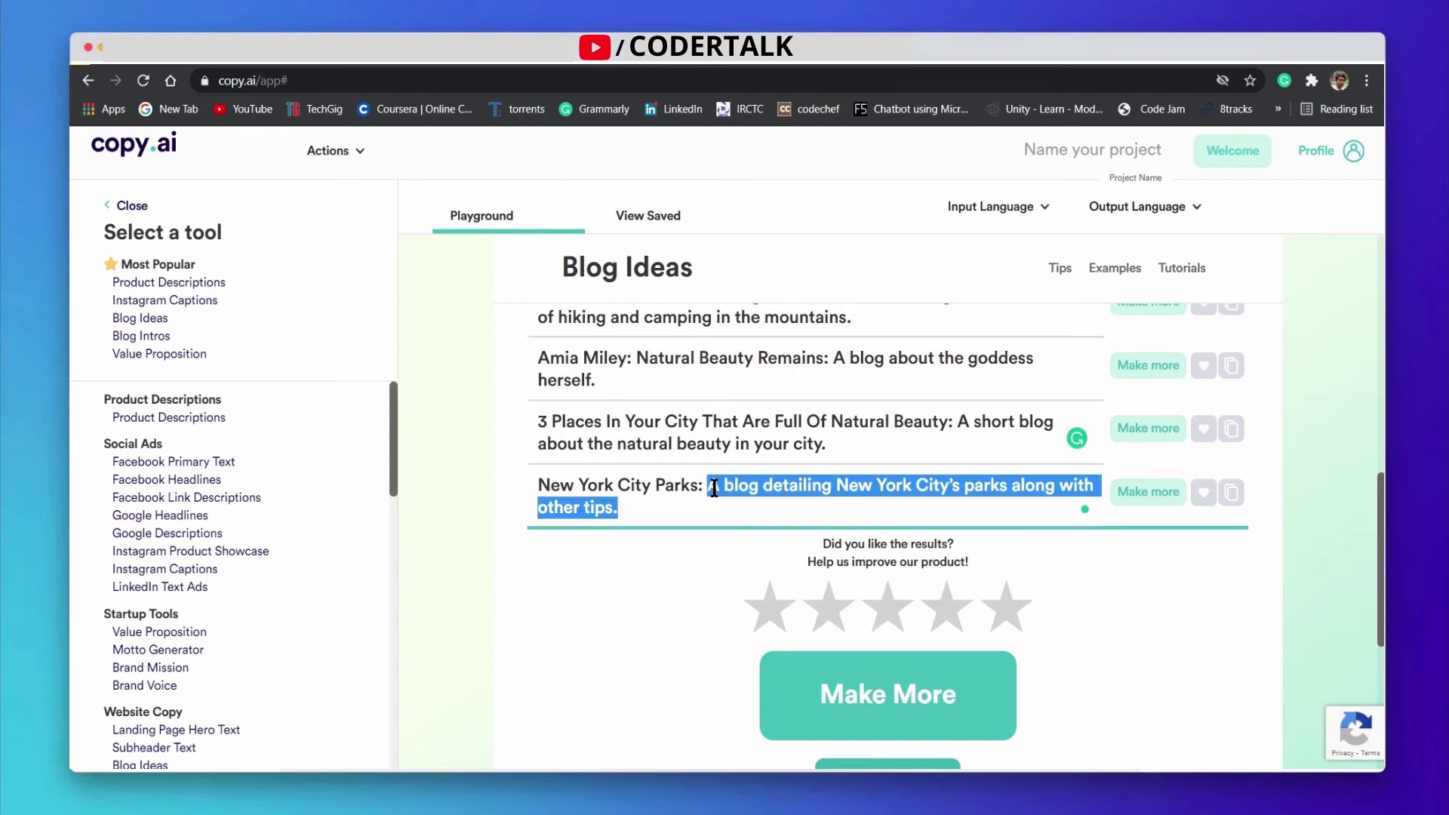
scroll(714, 488, up, 10)
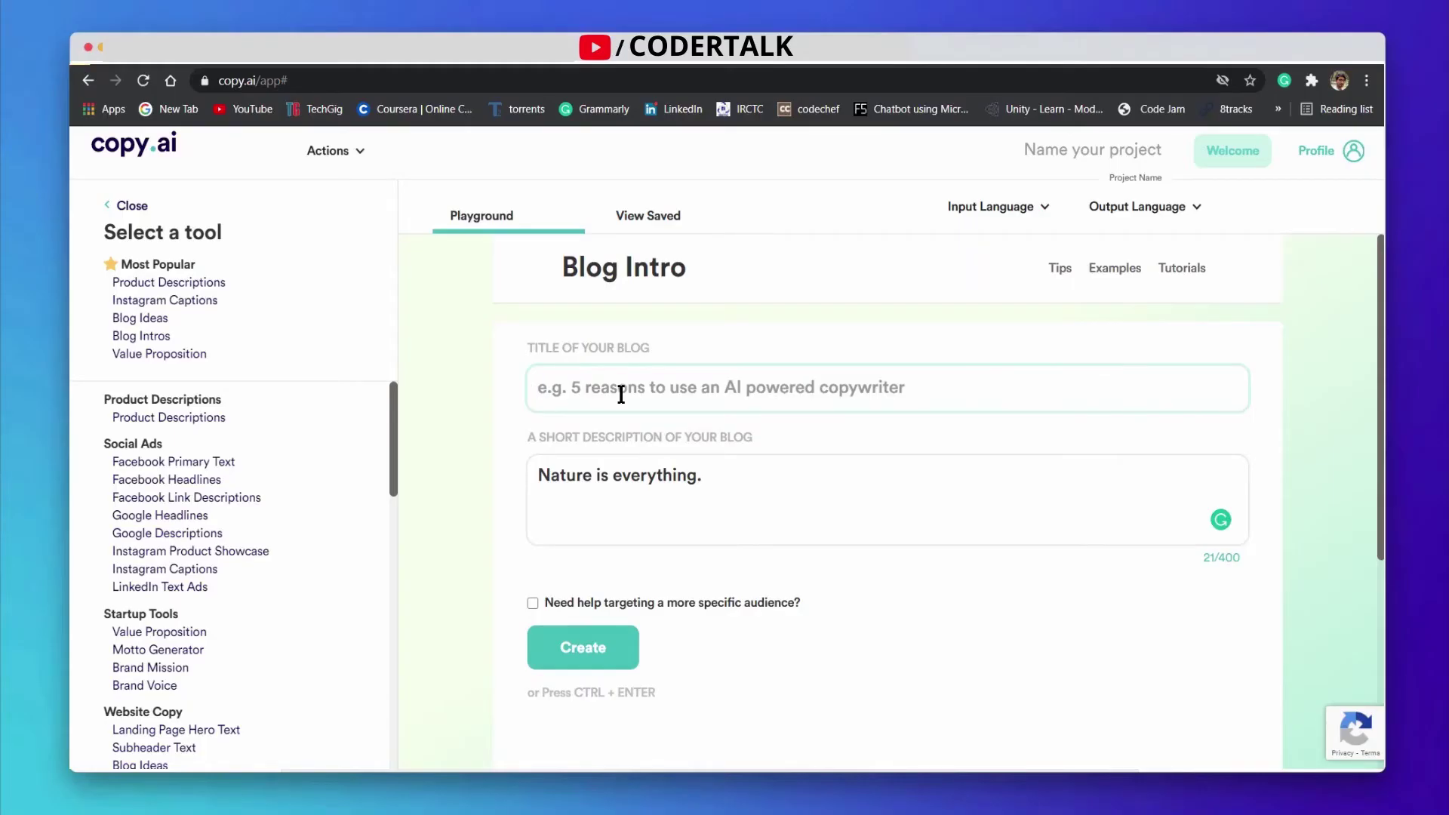
- Paste the parks idea as title, describe it as 'the blog is about new York City parks.', and generate
key(ctrl+v)
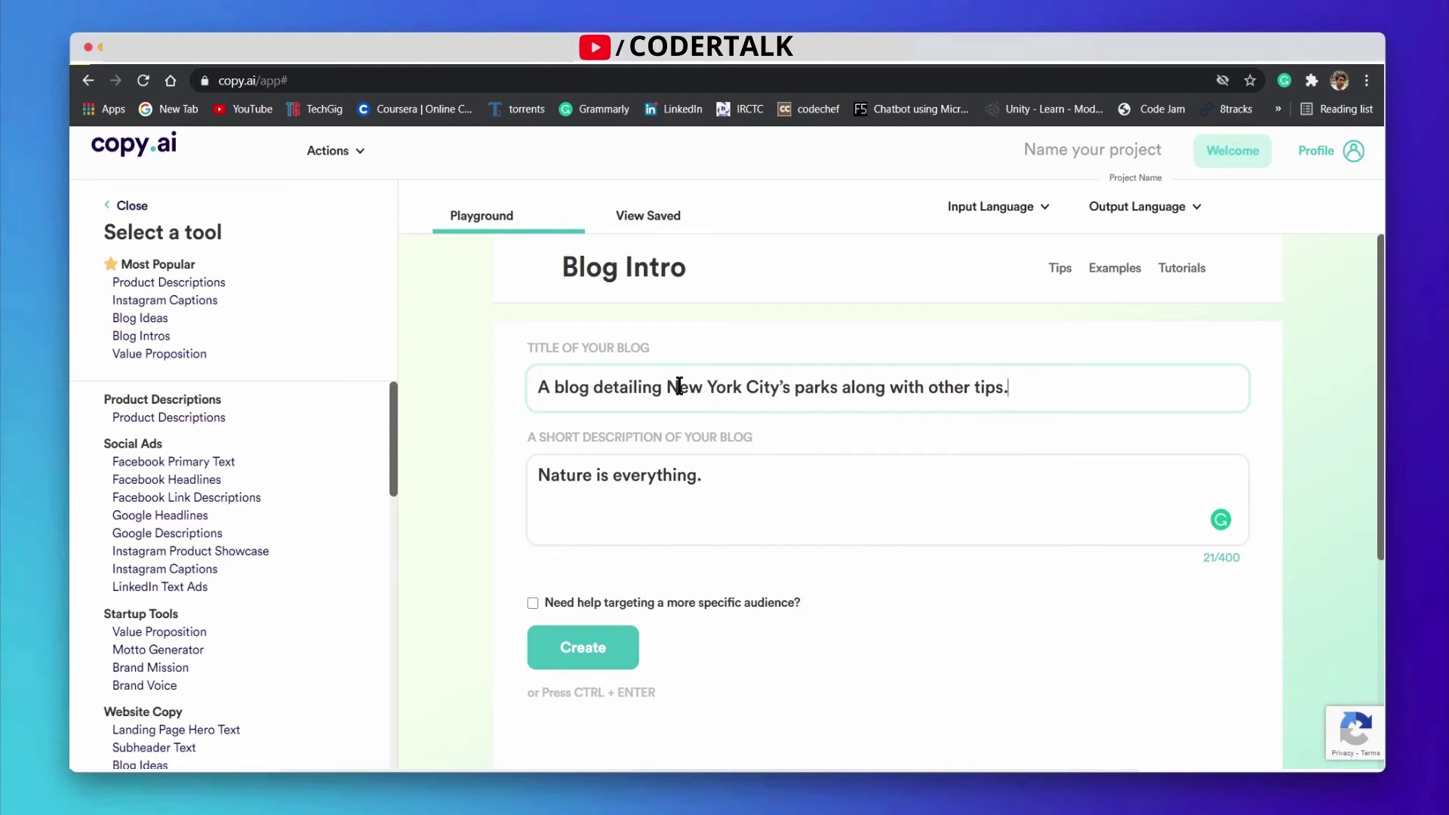
click(756, 489)
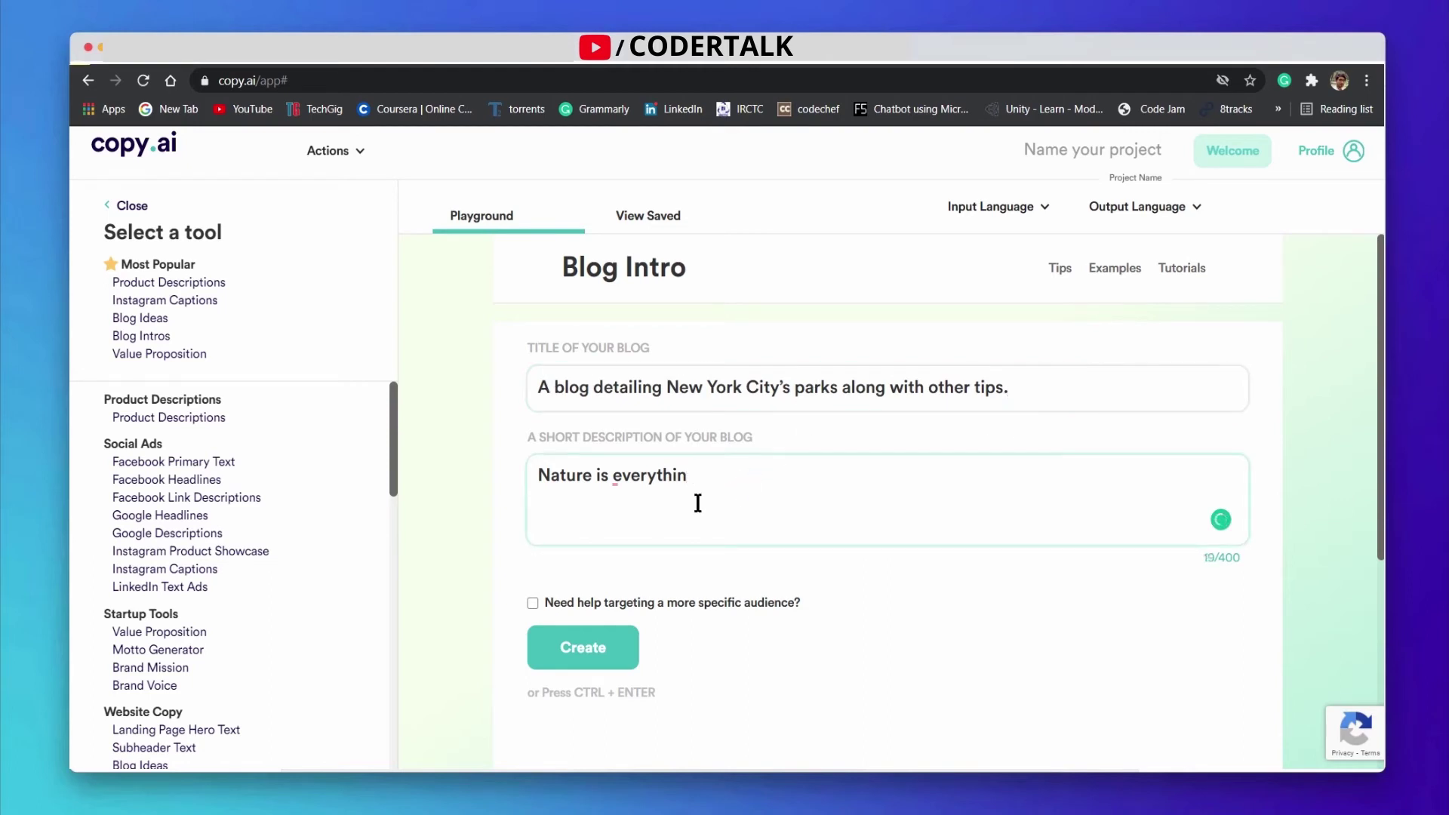
key(BackSpace)
key(BackSpace)
key(BackSpace)
key(BackSpace)
key(BackSpace)
key(BackSpace)
key(BackSpace)
key(BackSpace)
key(BackSpace)
key(BackSpace)
key(BackSpace)
key(BackSpace)
key(BackSpace)
key(BackSpace)
key(BackSpace)
key(BackSpace)
key(BackSpace)
key(BackSpace)
text(blog is about new York City parks.)
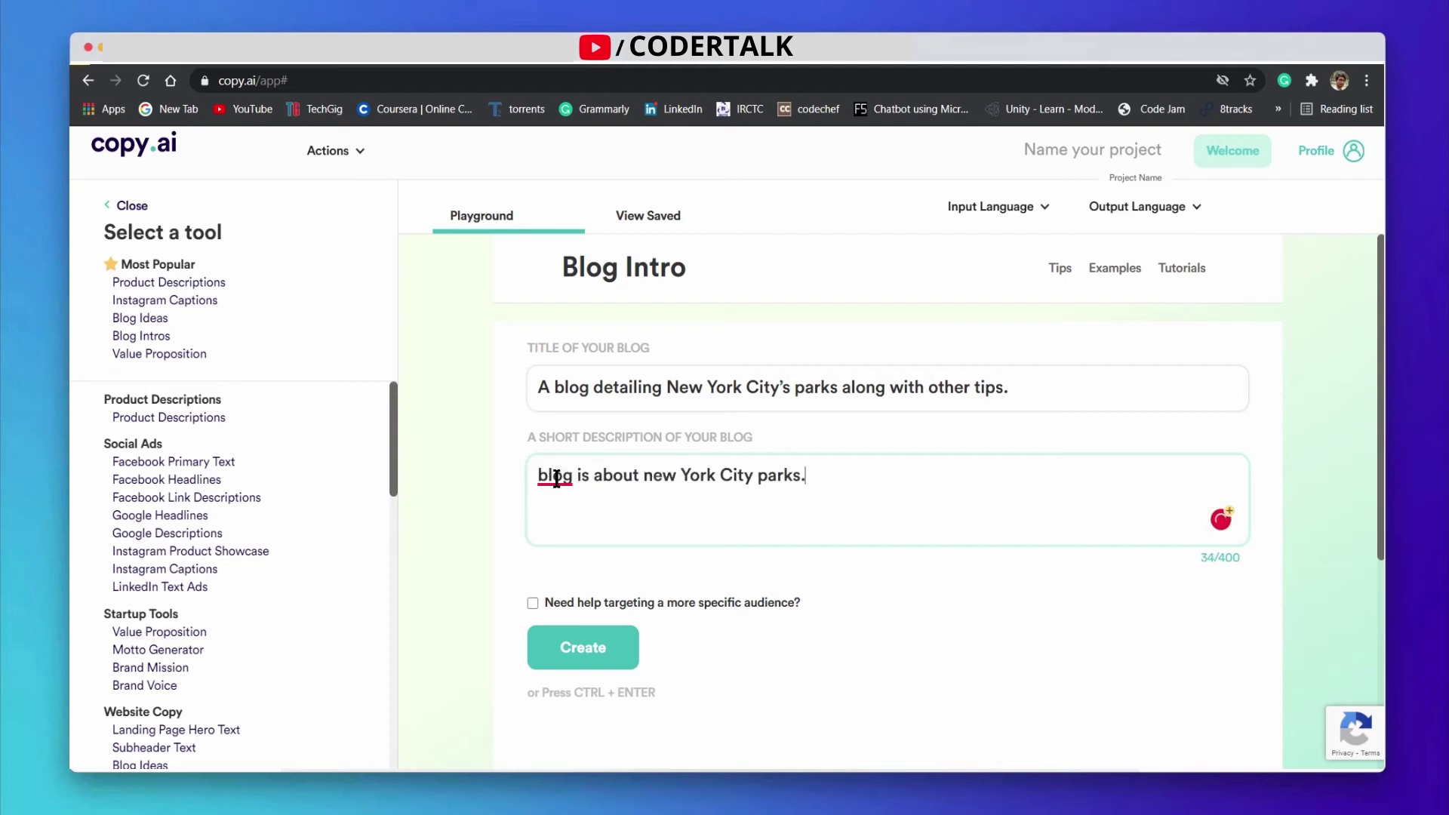
click(554, 476)
click(565, 525)
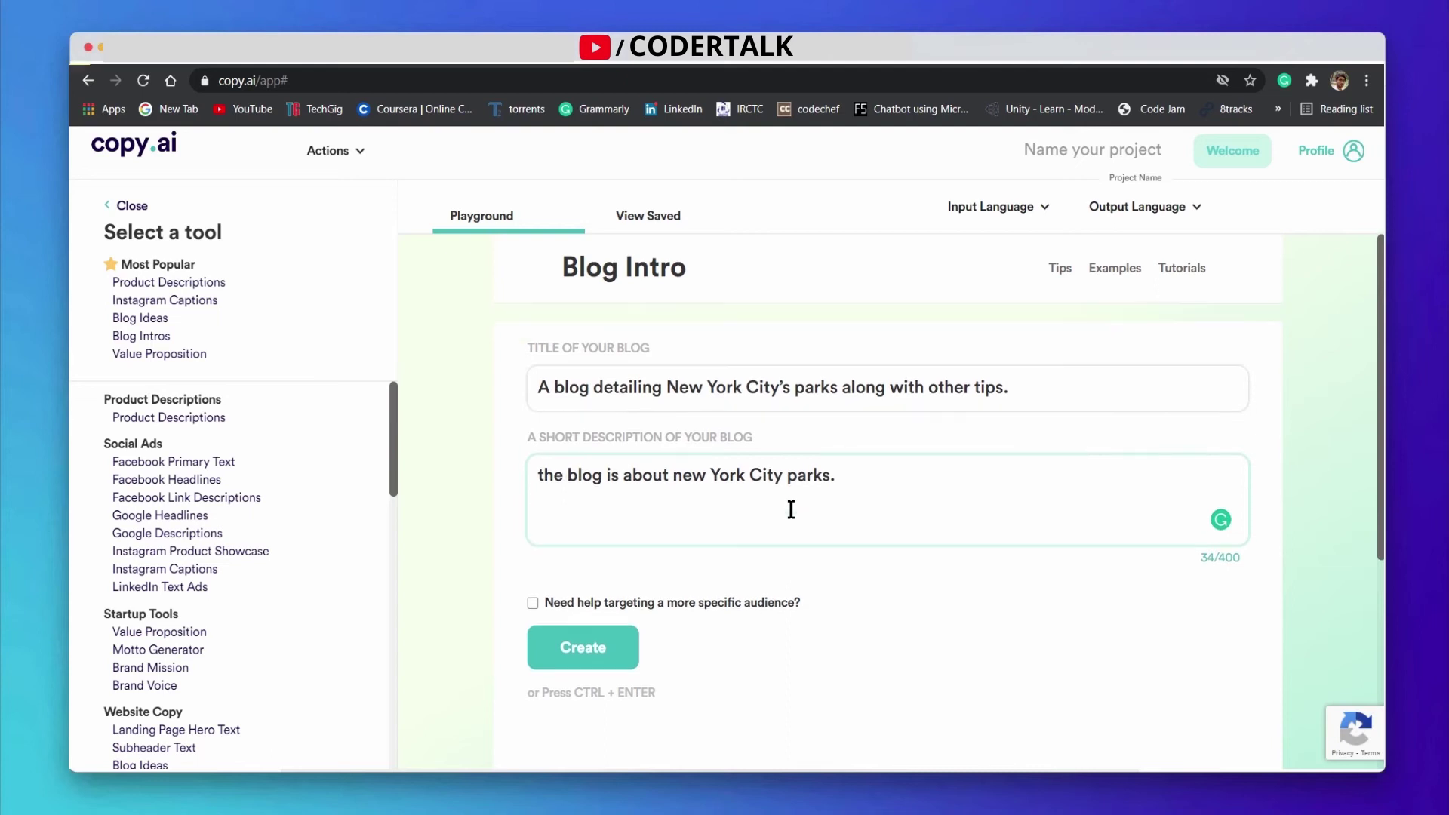
click(591, 634)
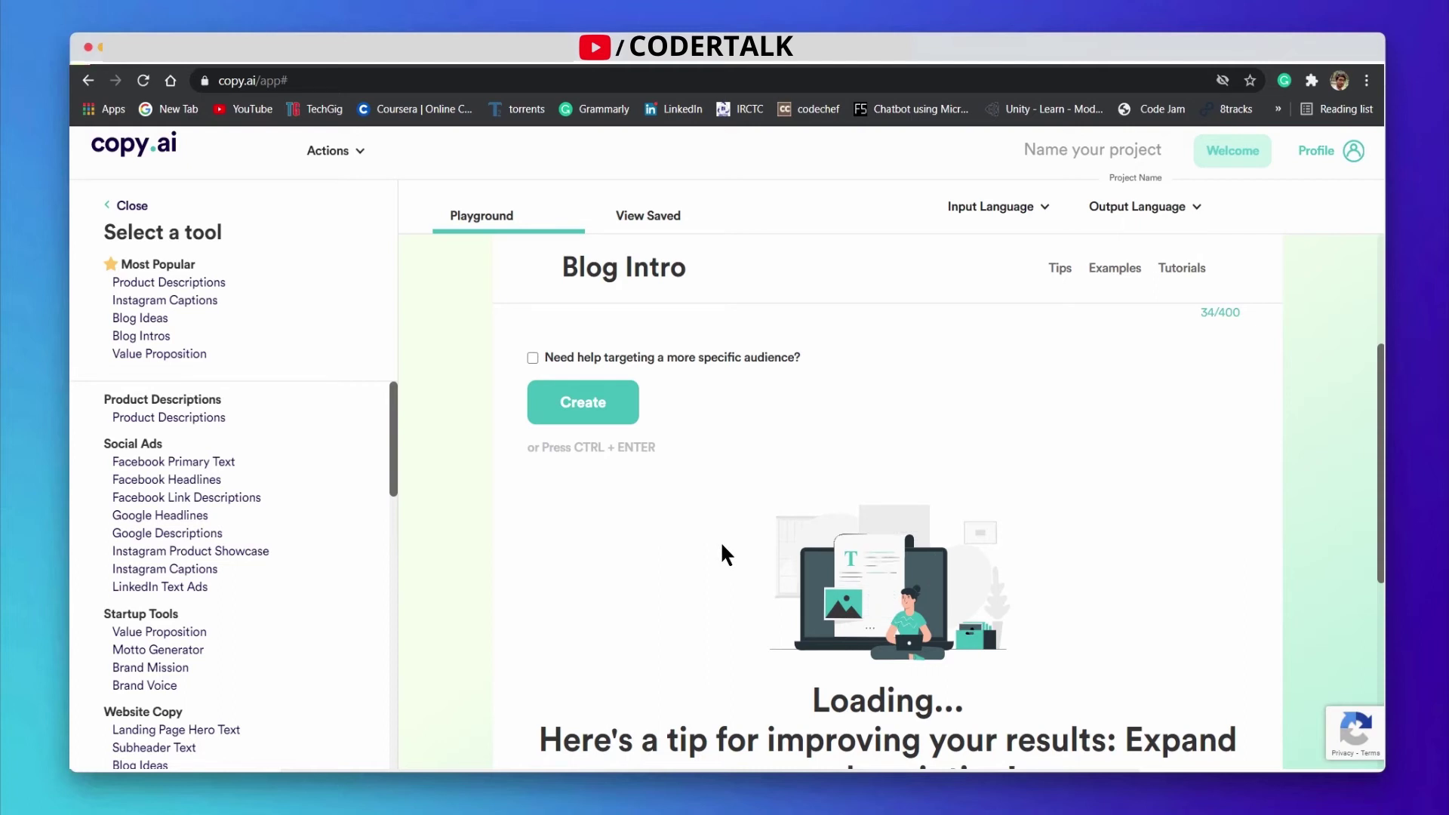
scroll(720, 540, up, 3)
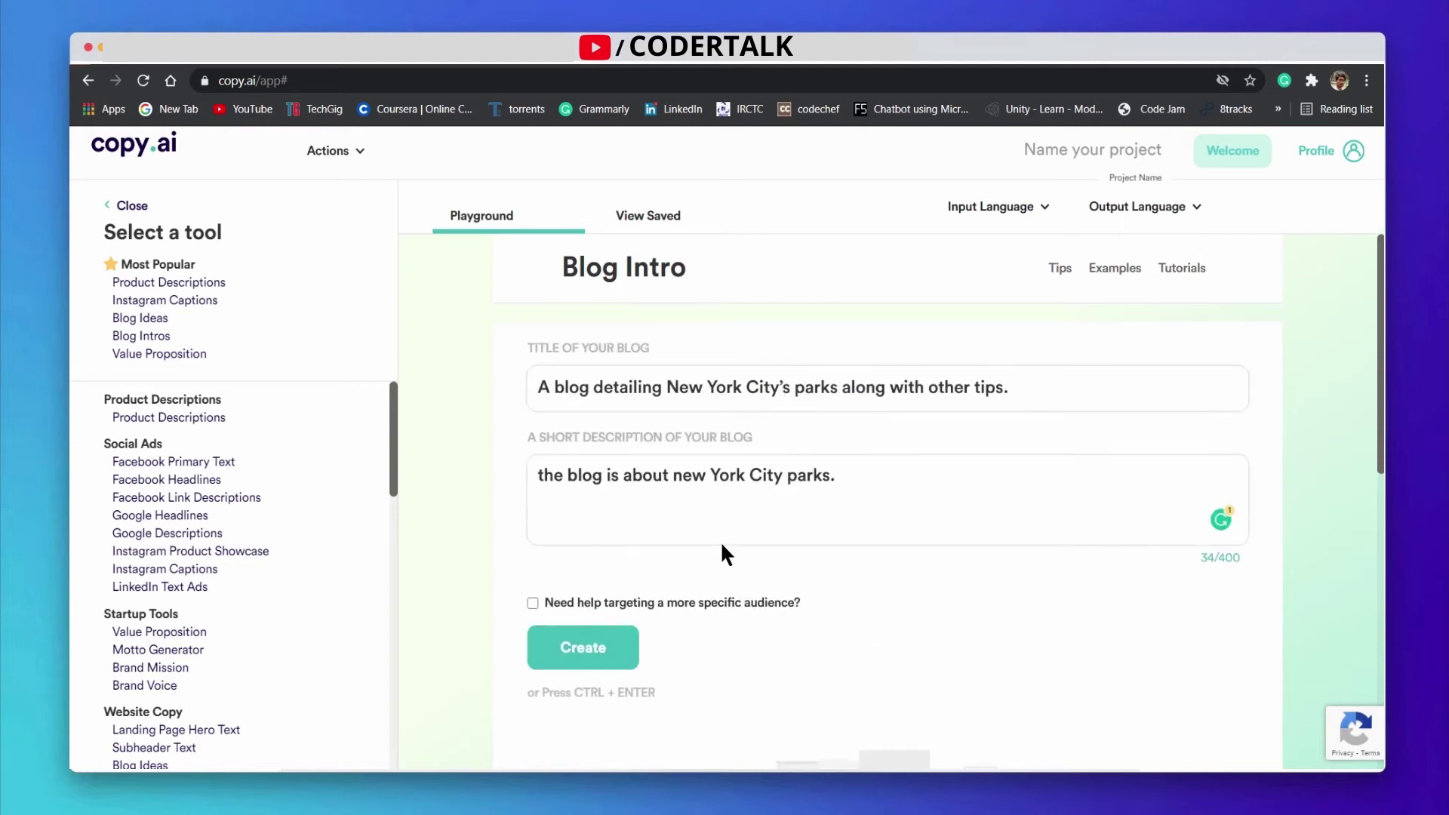
click(662, 387)
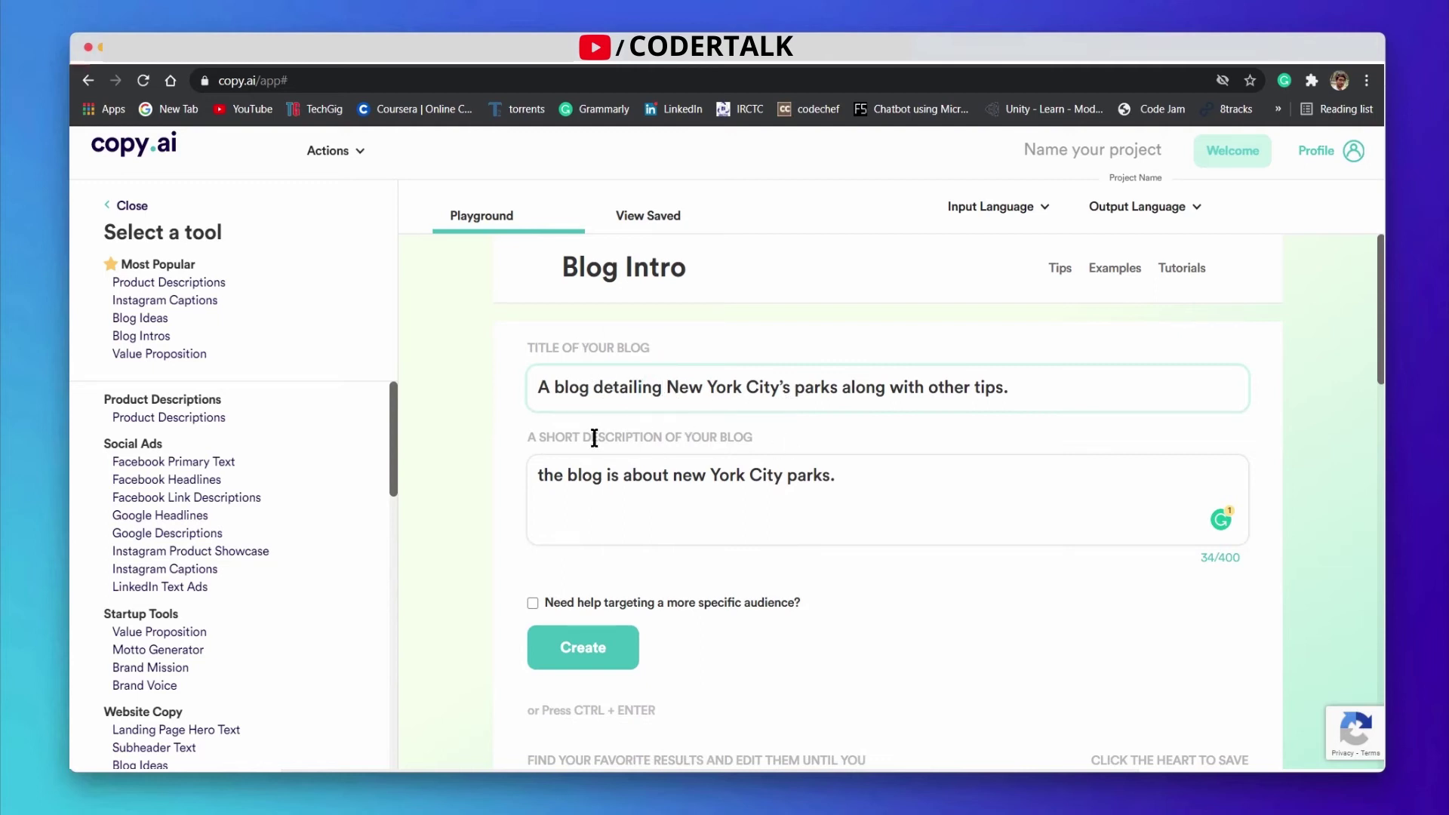
scroll(791, 498, down, 4)
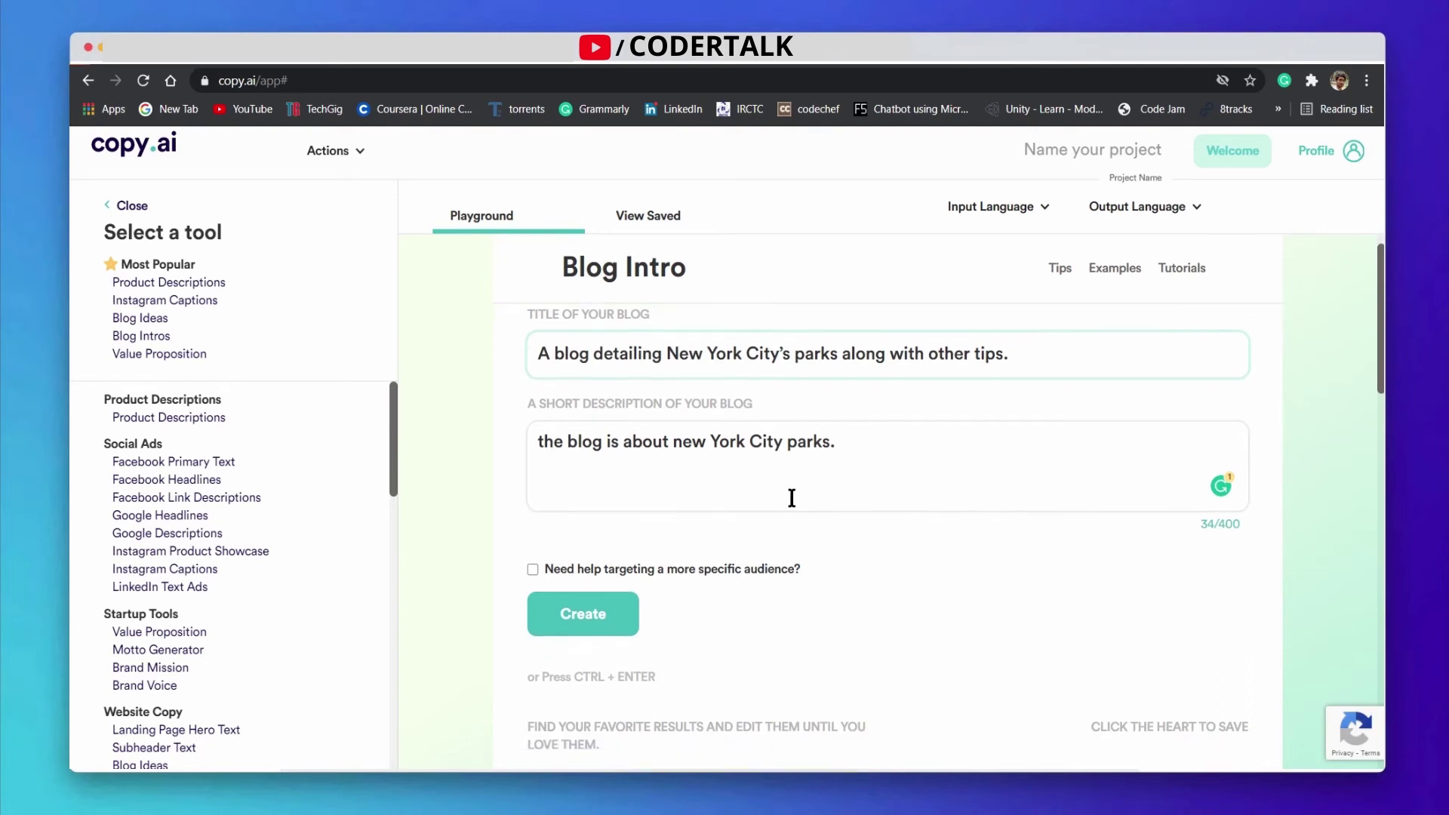
scroll(792, 498, down, 2)
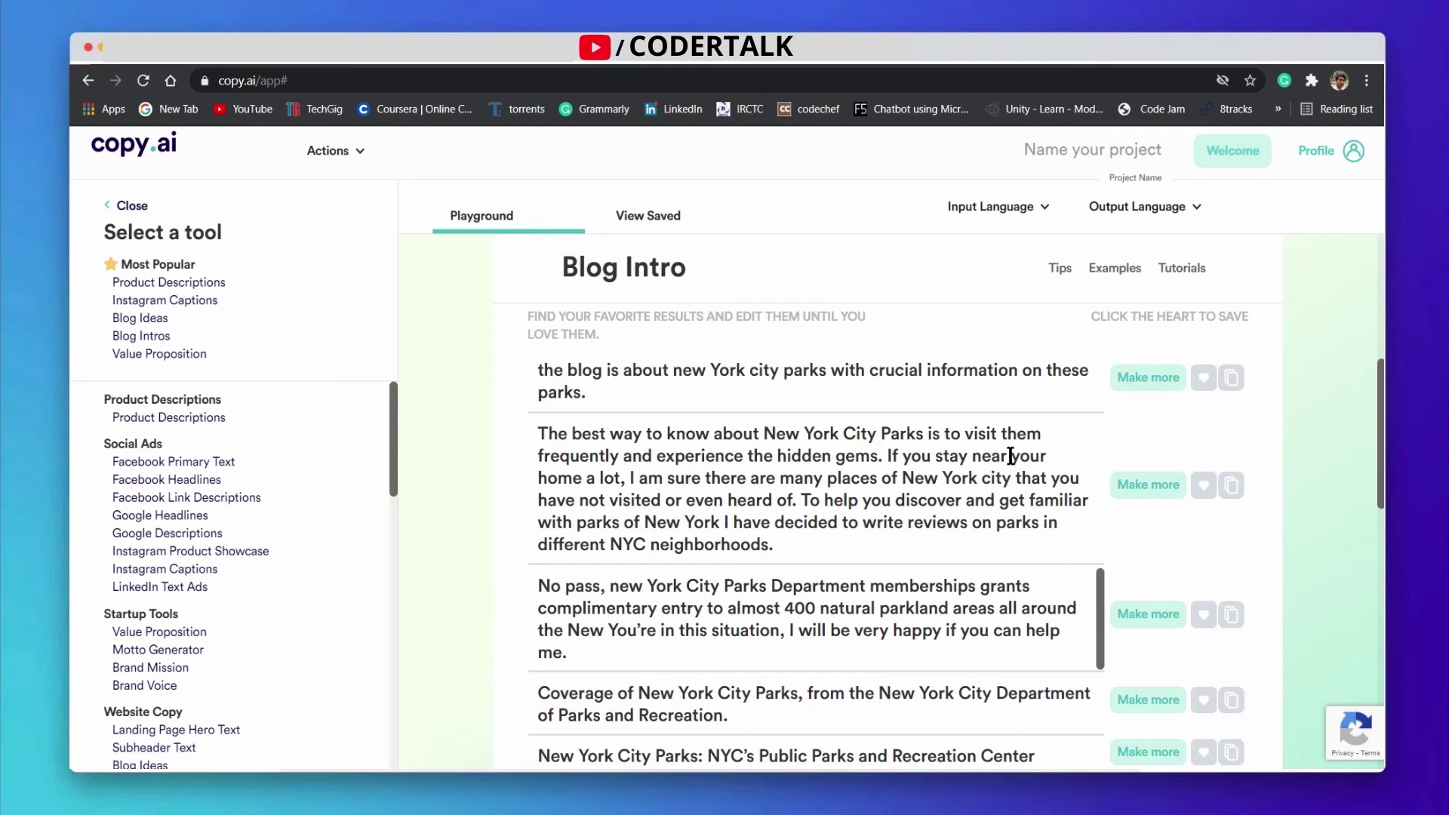
scroll(852, 494, down, 2)
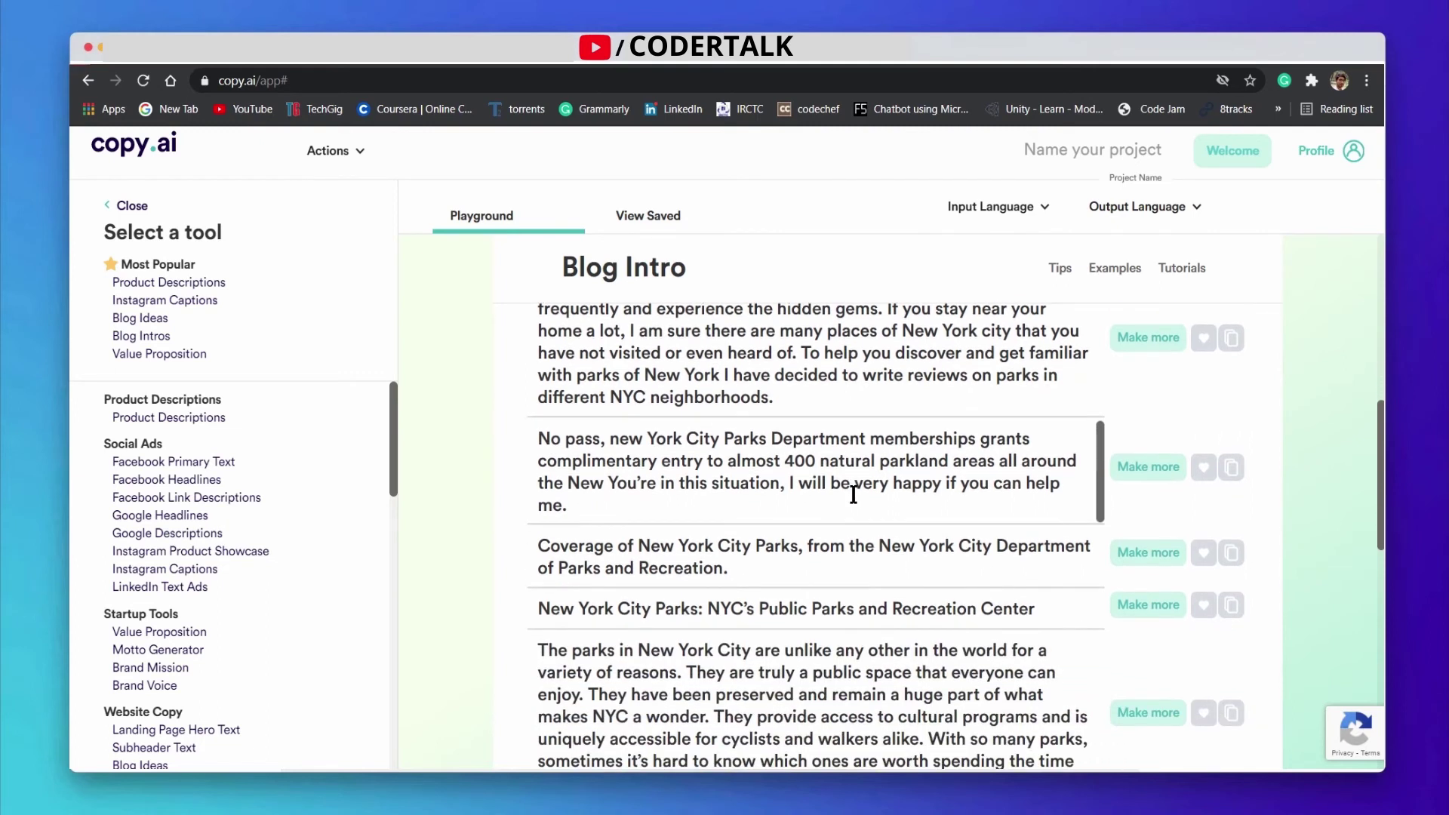
scroll(716, 492, down, 2)
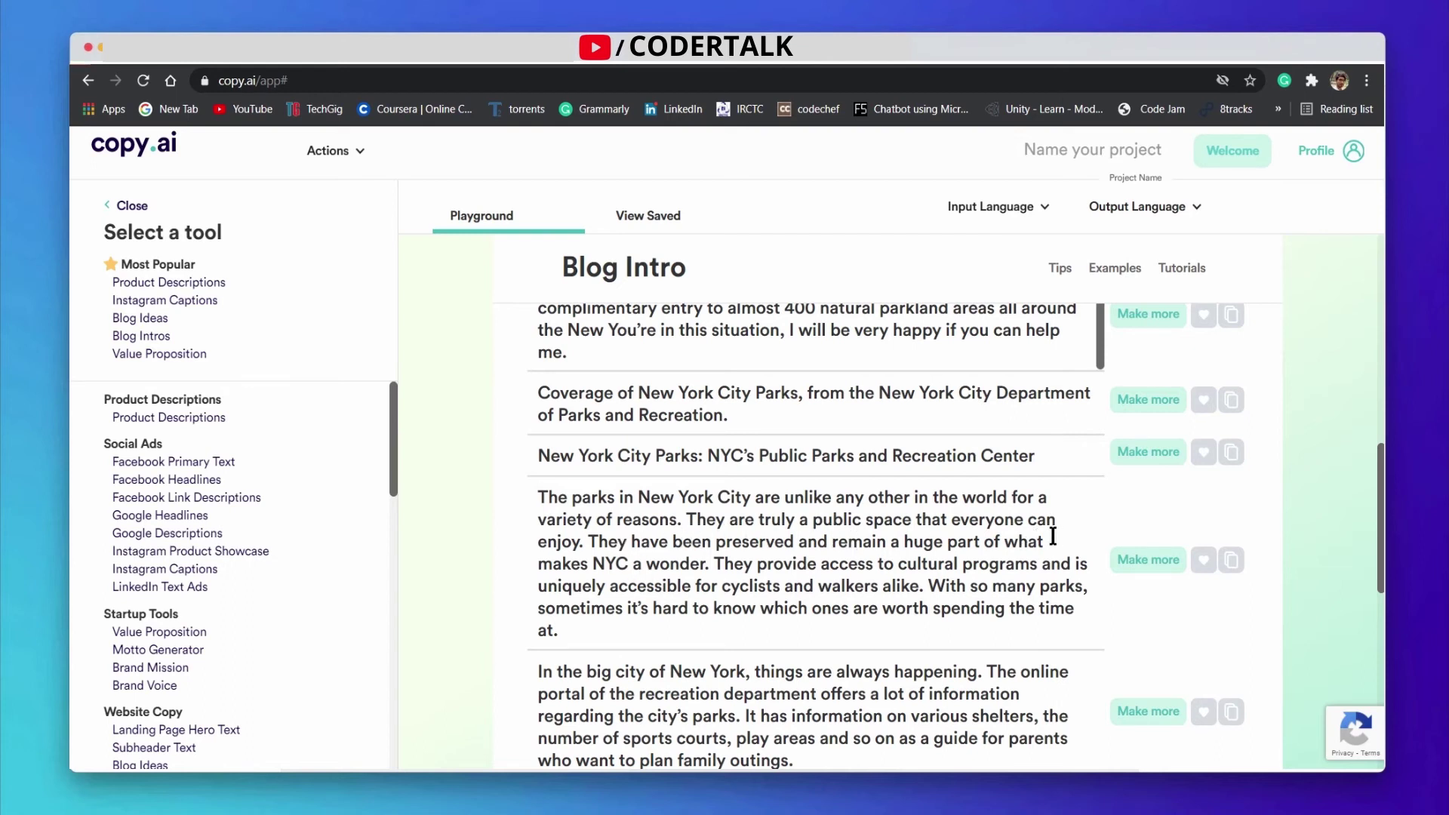
scroll(621, 575, down, 1)
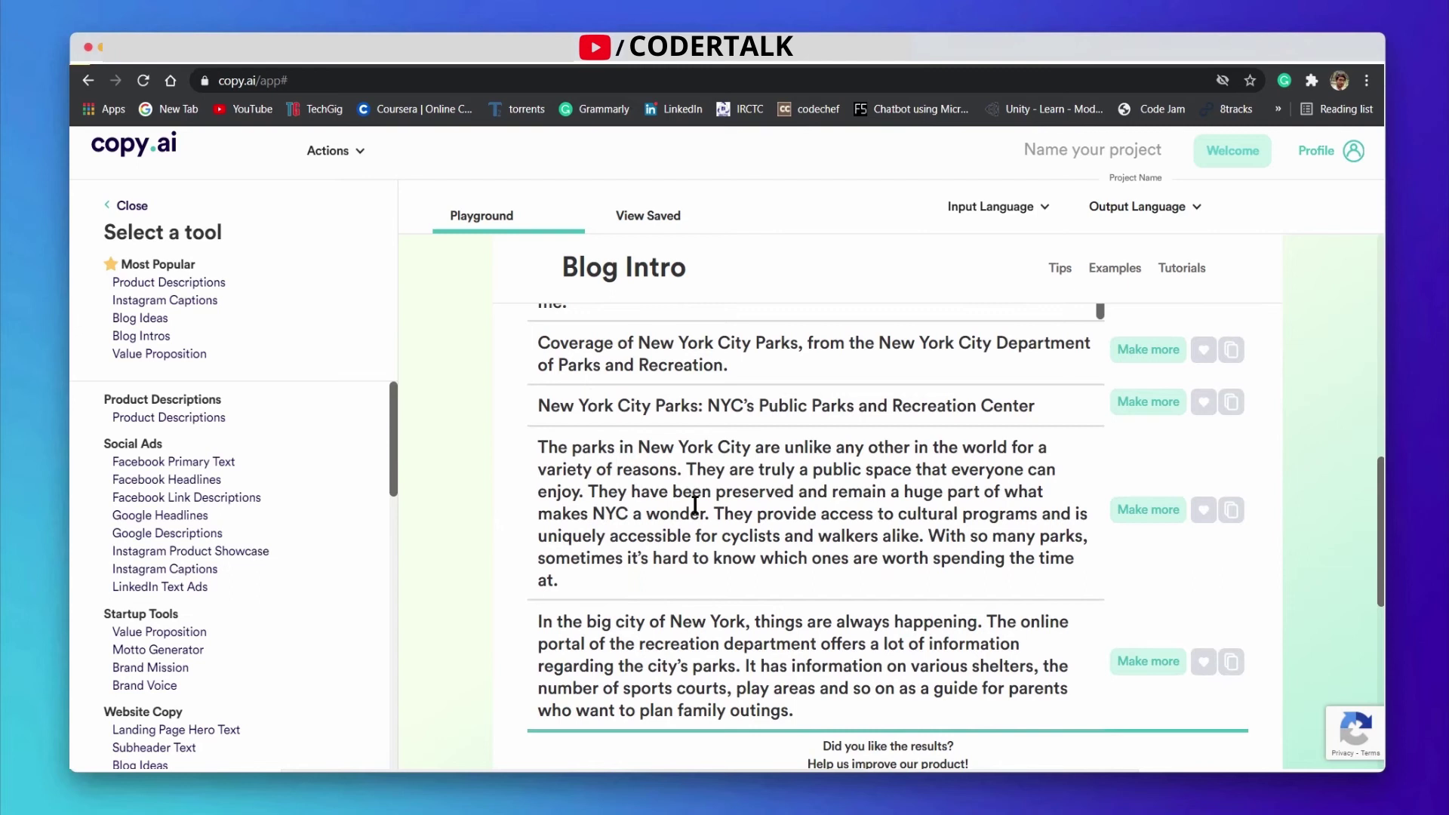
scroll(617, 556, up, 10)
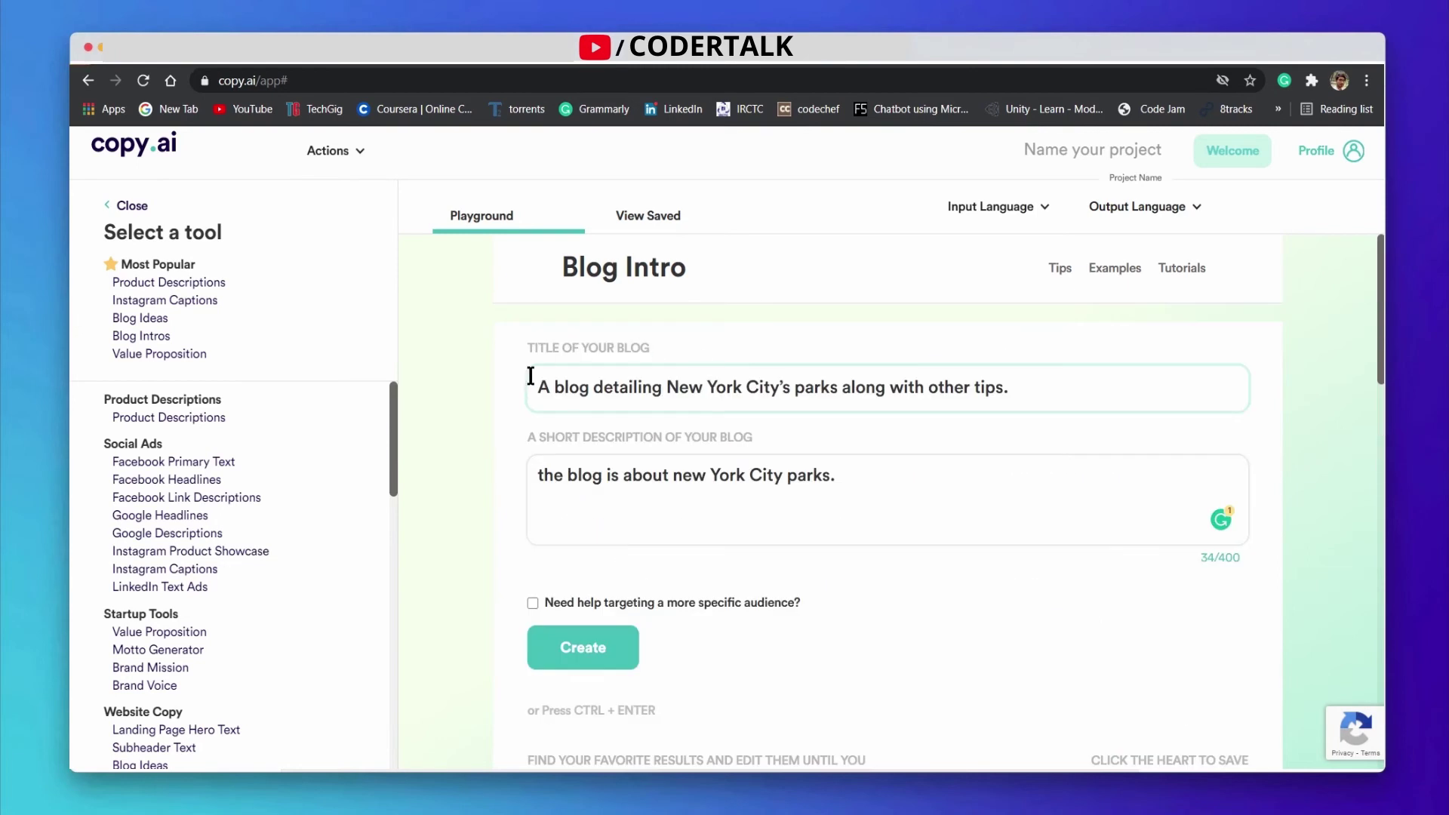
scroll(742, 385, down, 10)
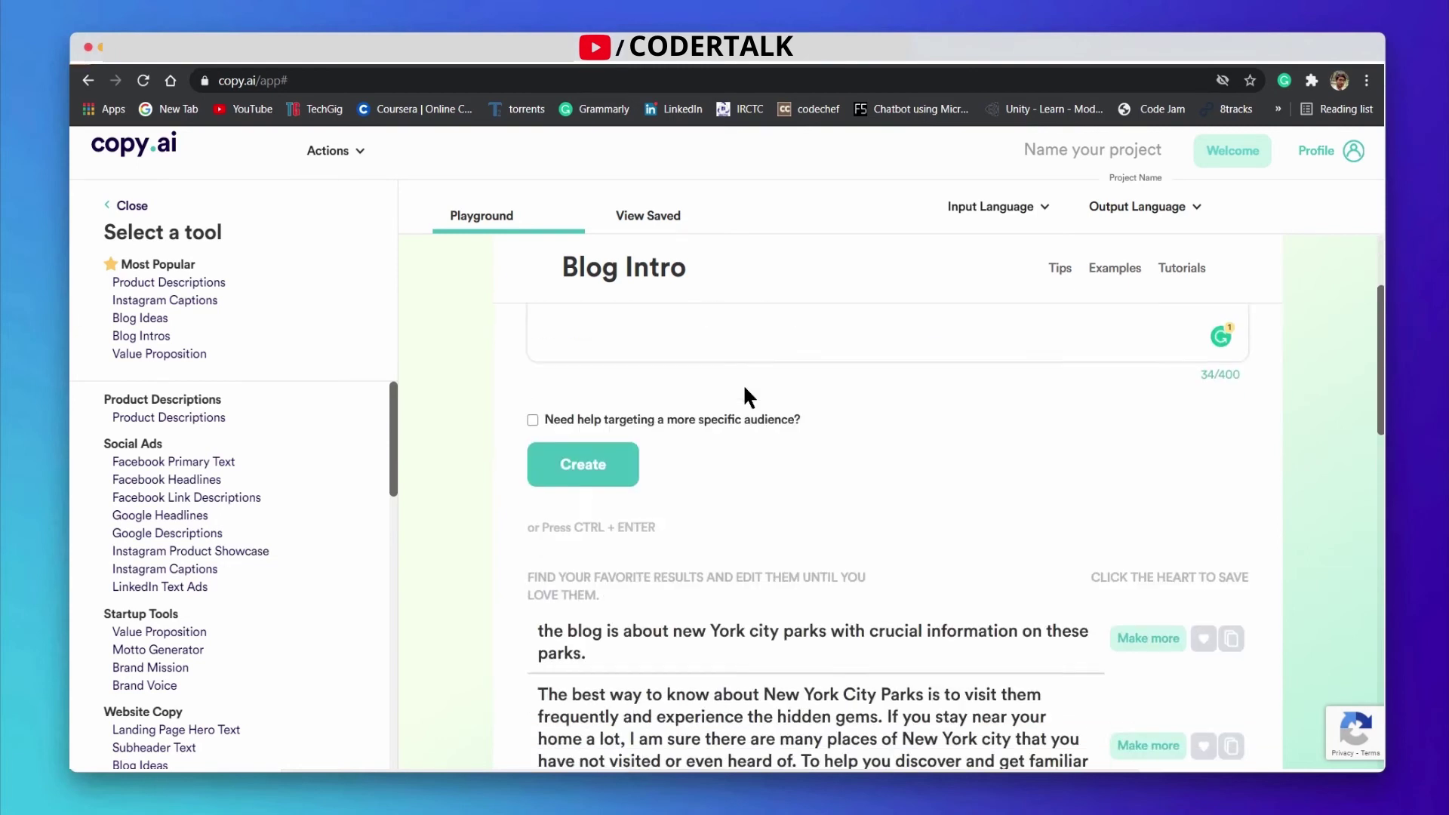
click(721, 511)
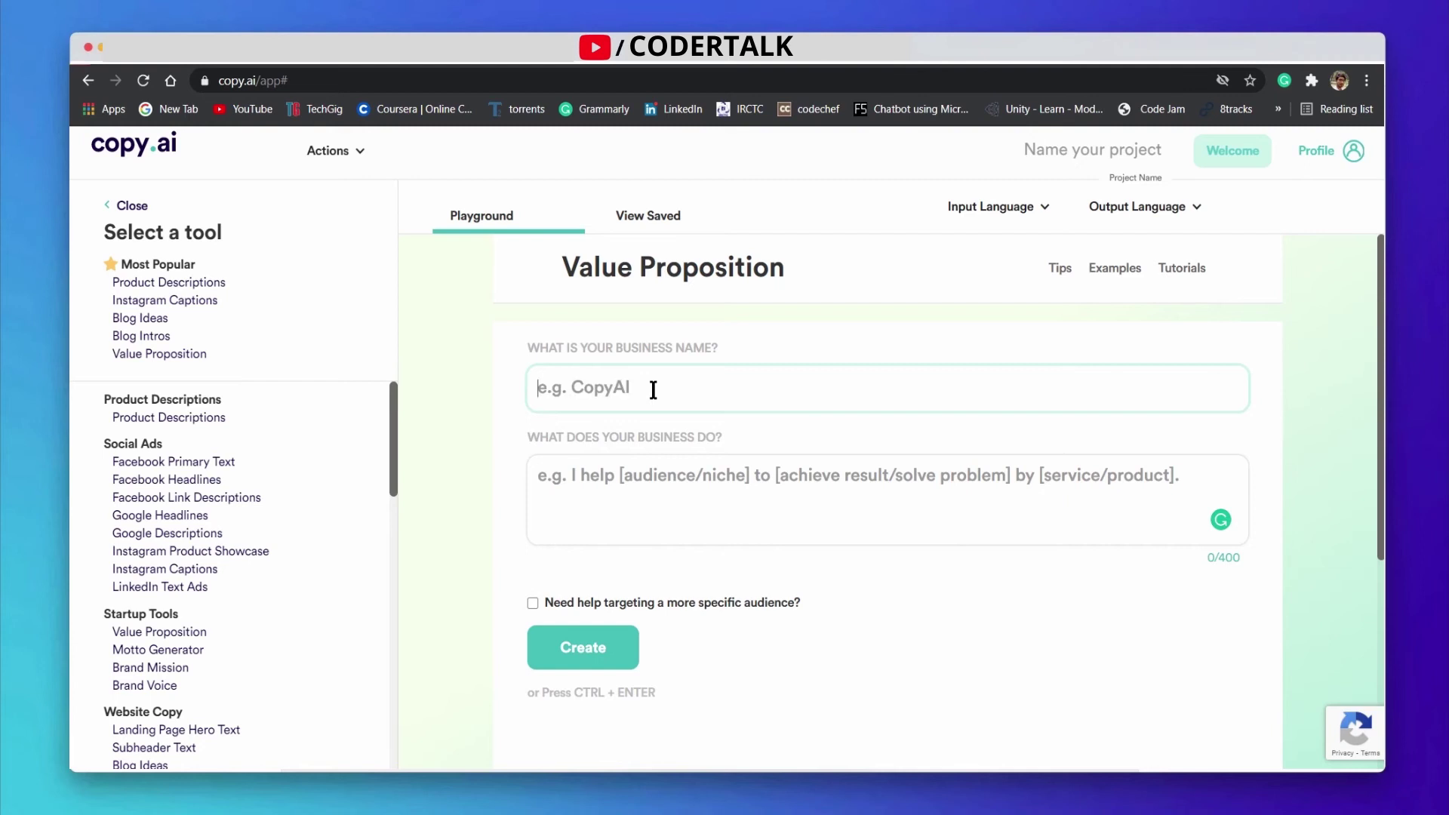
- Enter 'Coder Talk' and 'Coder talk is helping young talent to gain useful skills.', then generate
text(Coder Talk)
click(624, 494)
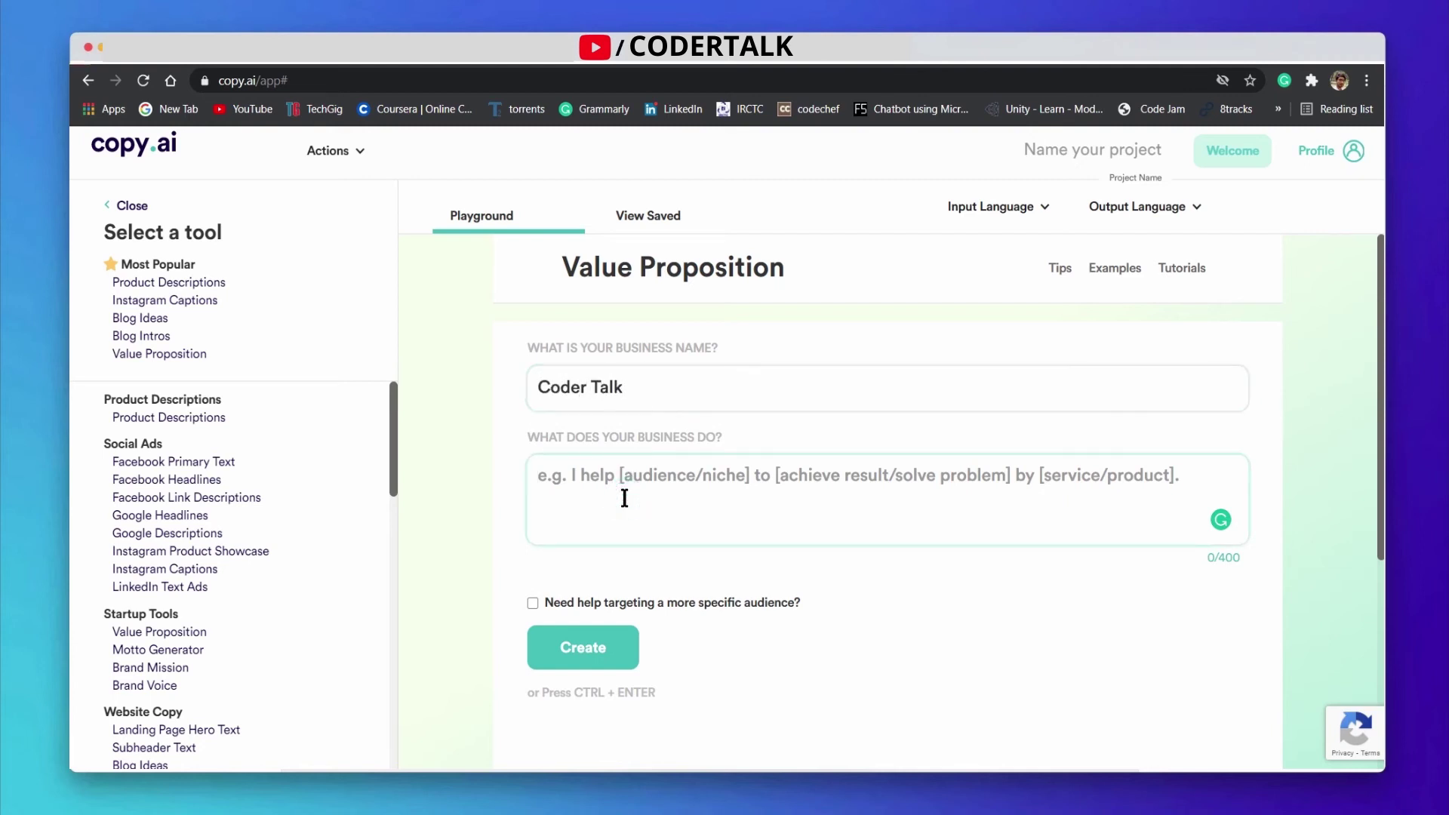
text(Coder ta)
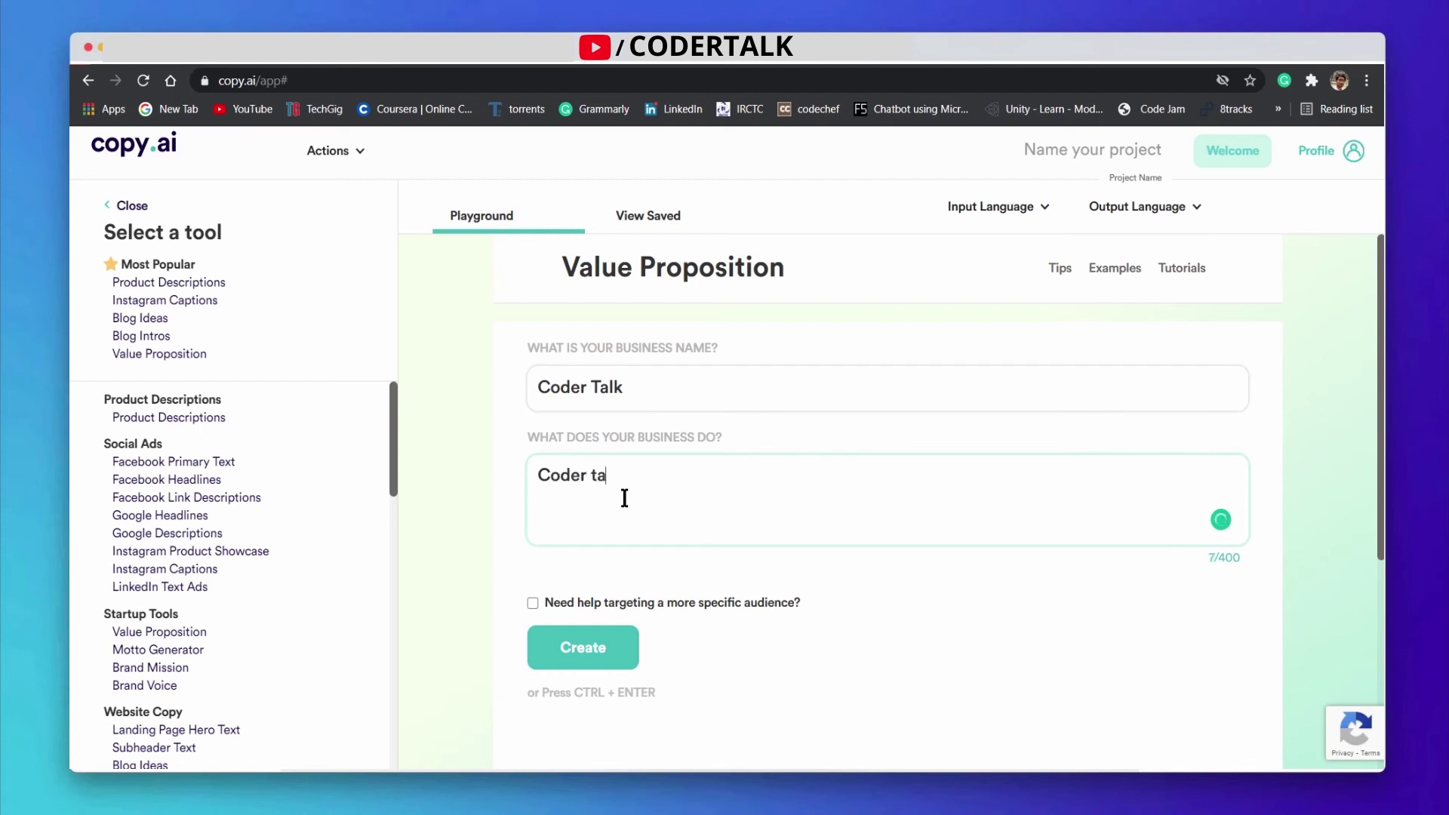
text(lk is helping young talent to gain)
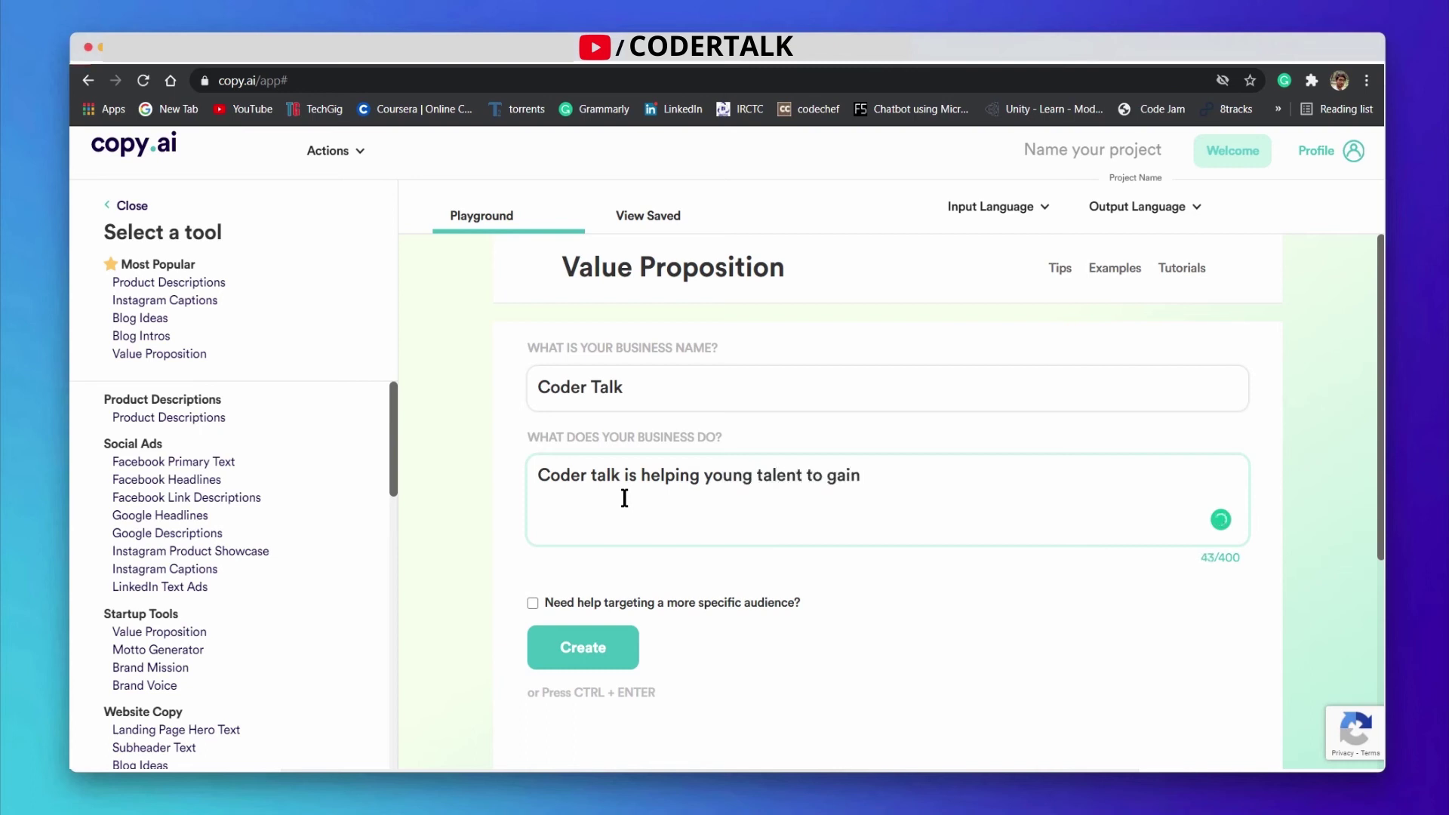
text( useful skill.)
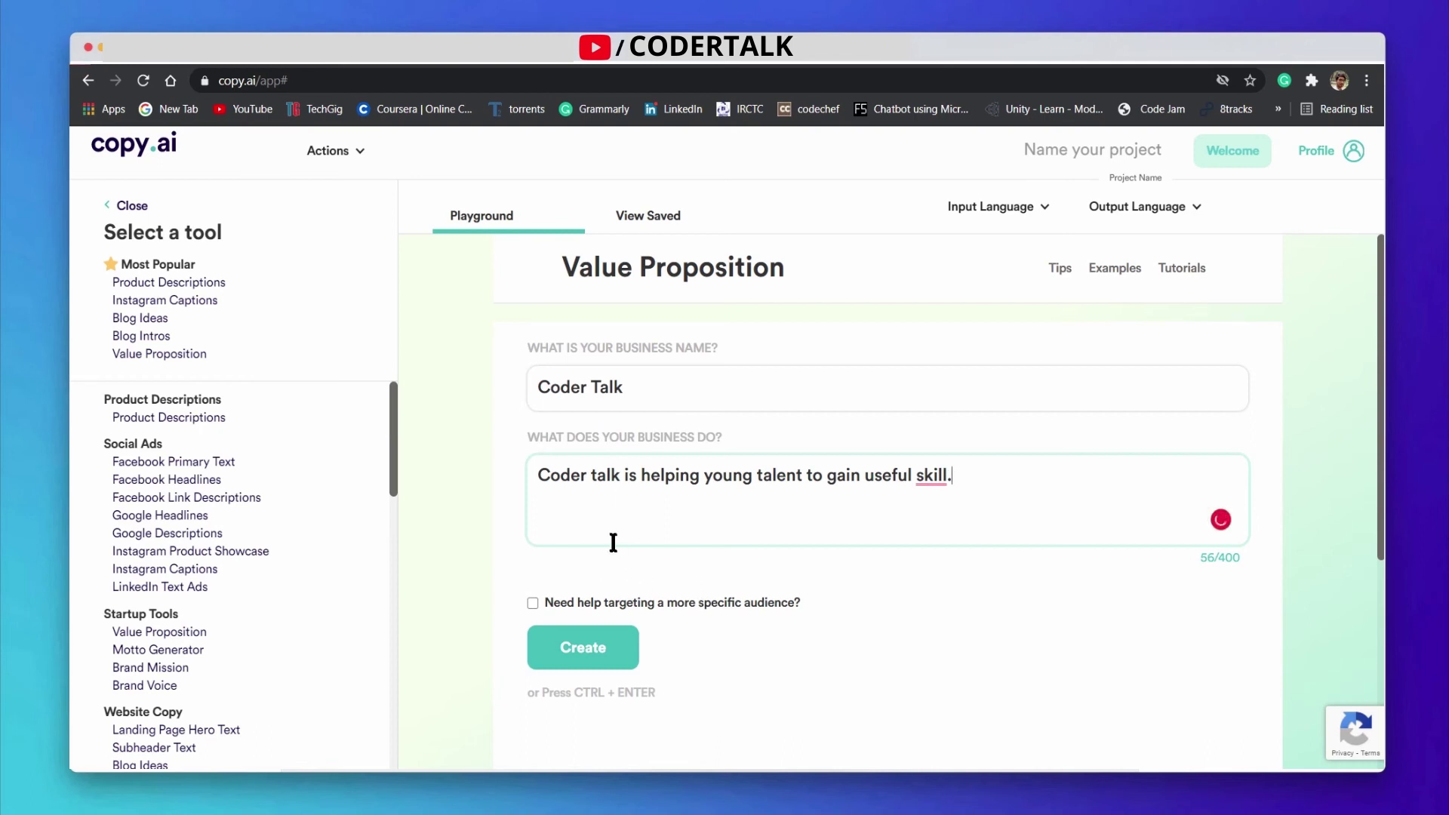
mouse_move(934, 480)
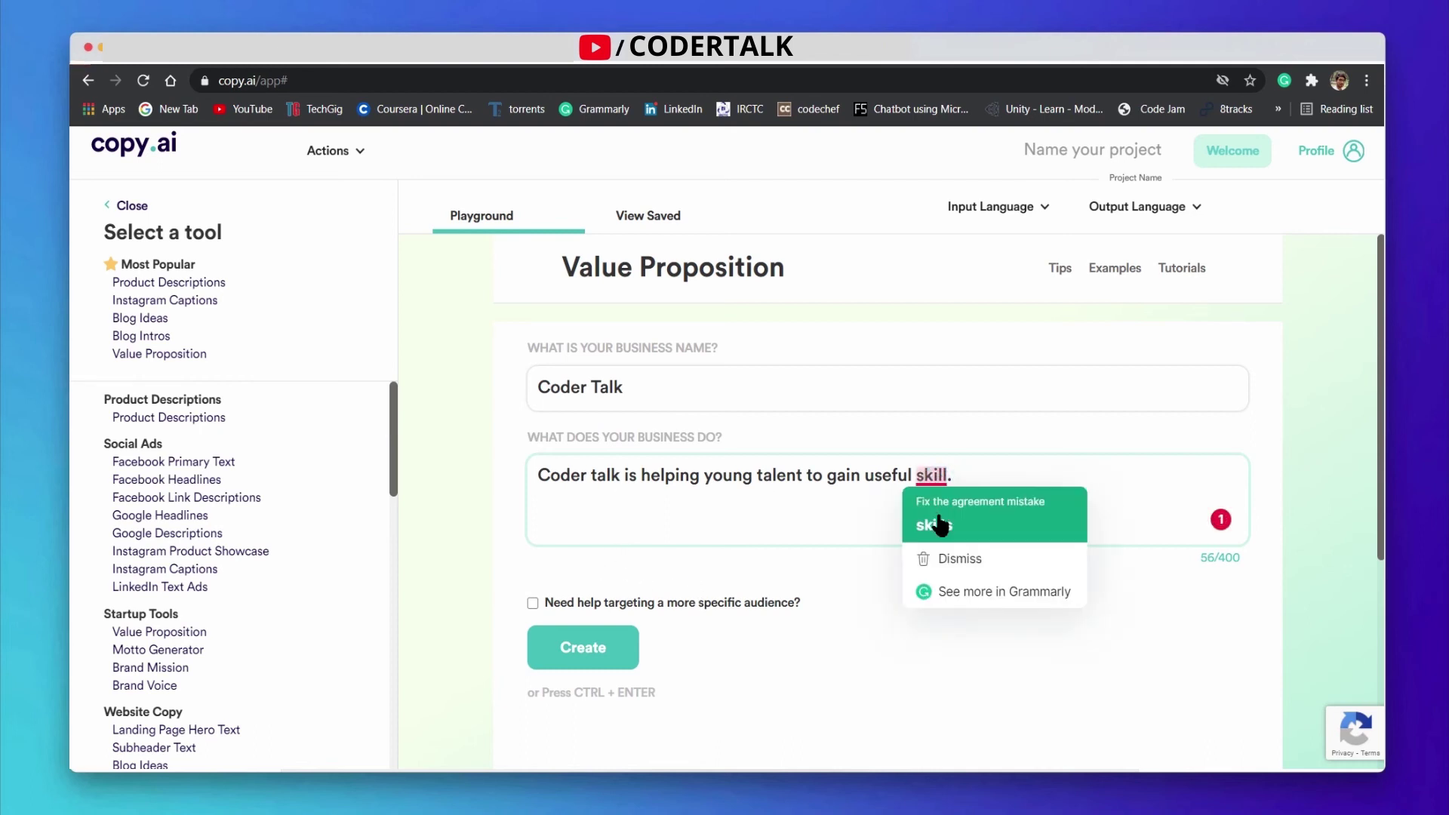
click(939, 523)
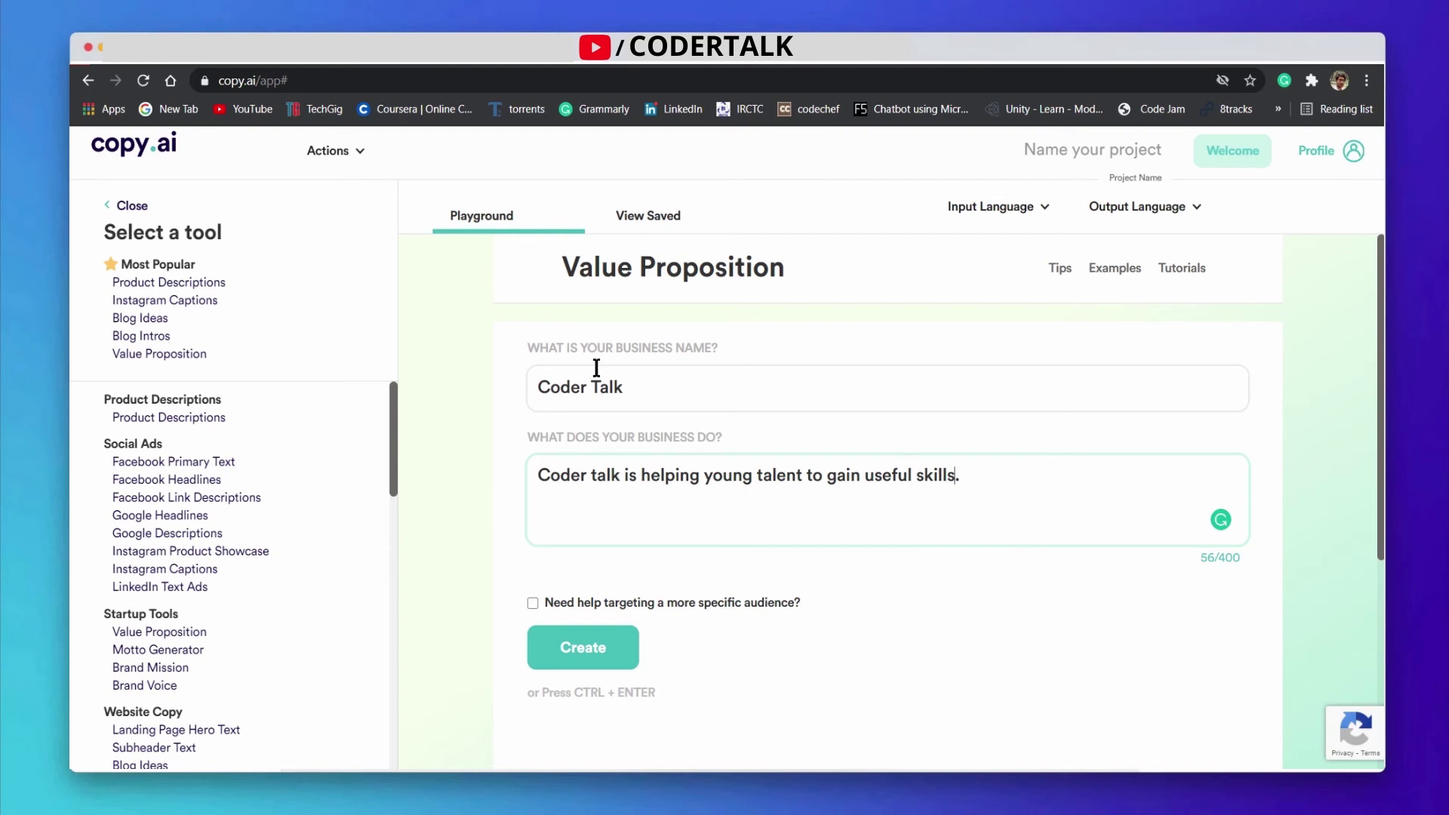
click(596, 660)
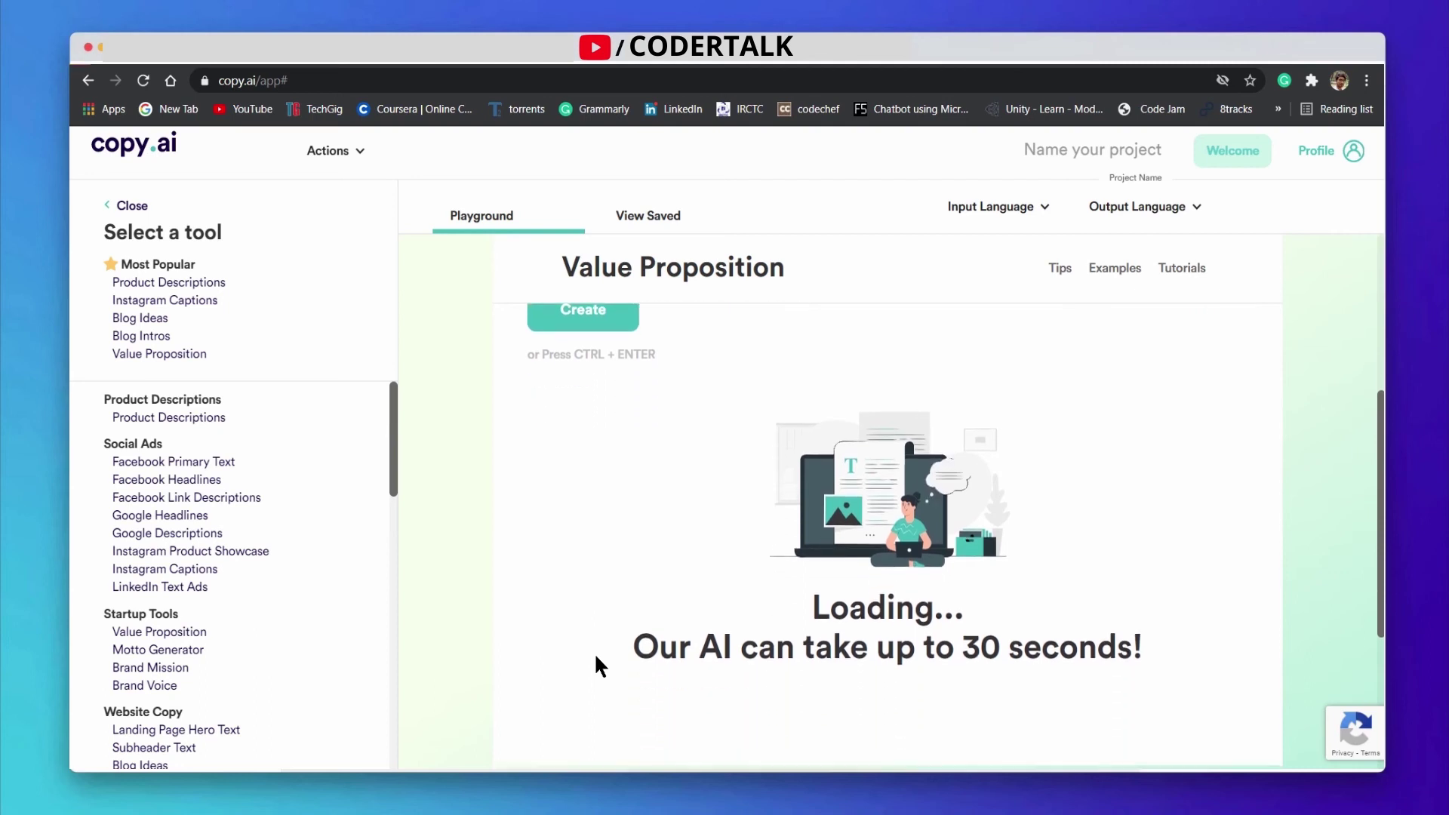
- Scroll through the Coder Talk value propositions, such as 'Teaching Young Talent Important Computer Science Skills.'
scroll(595, 655, down, 1)
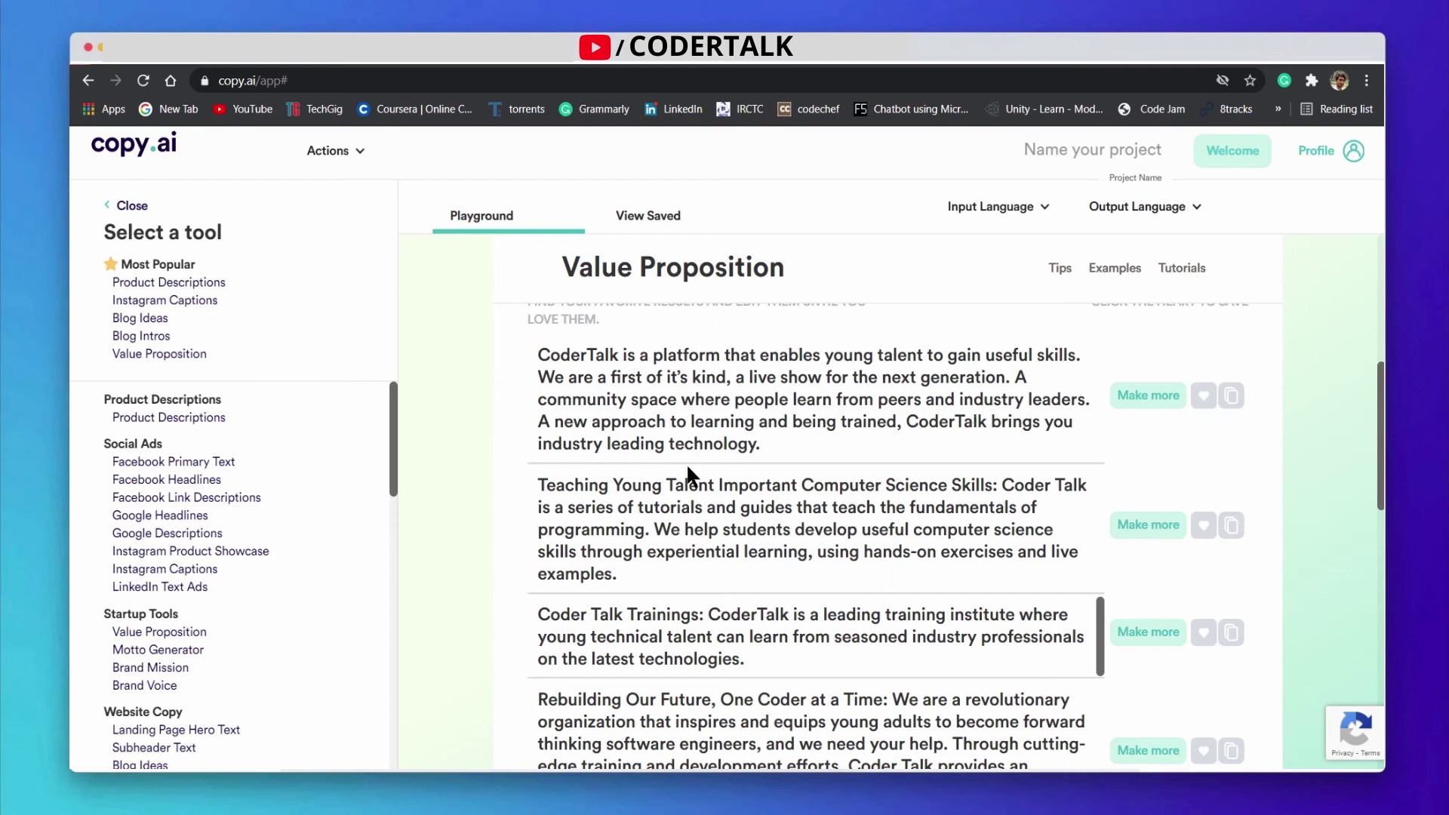
scroll(687, 467, down, 3)
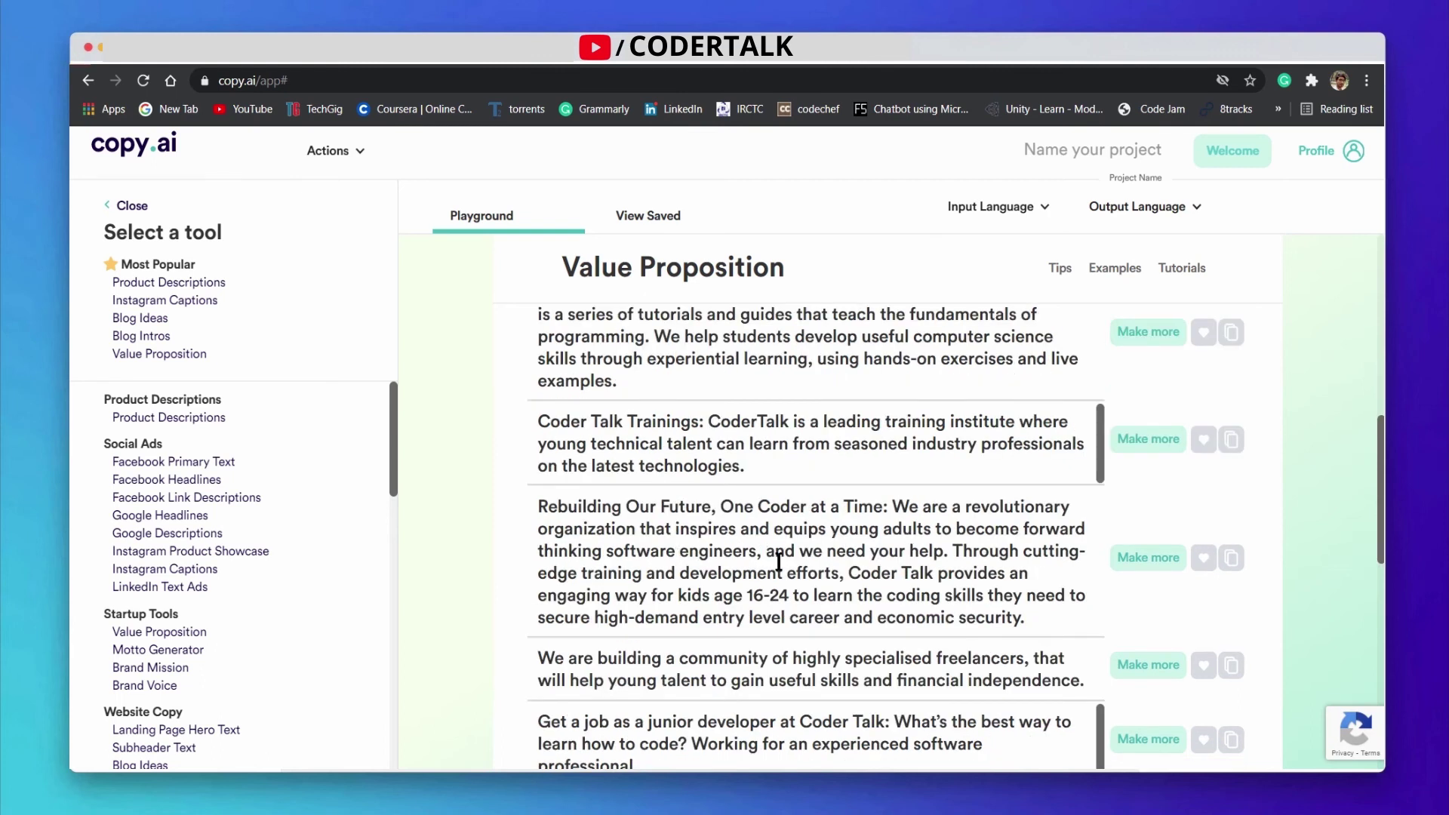
scroll(800, 558, up, 3)
scroll(815, 558, down, 7)
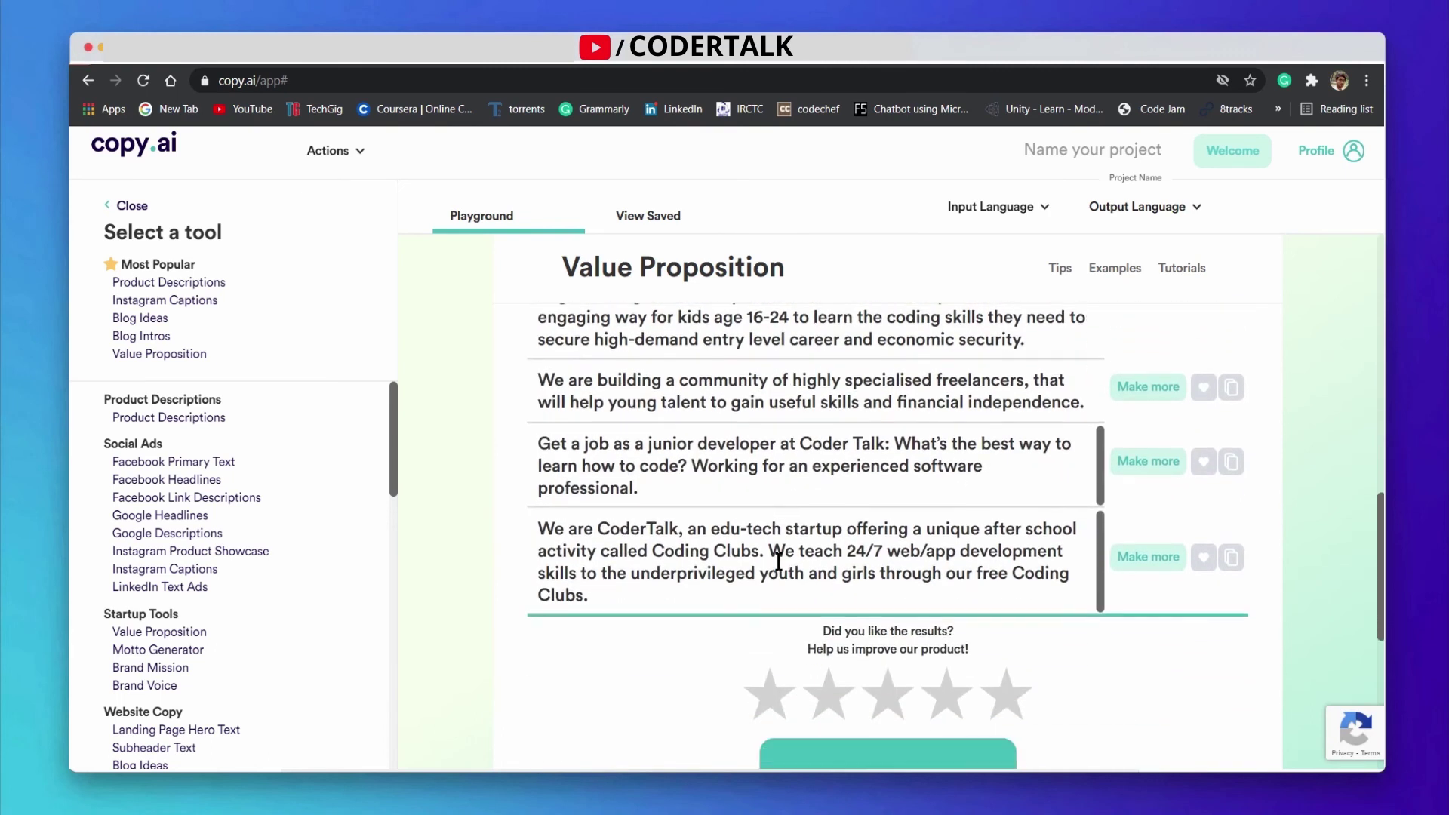
scroll(781, 574, down, 3)
scroll(651, 586, up, 15)
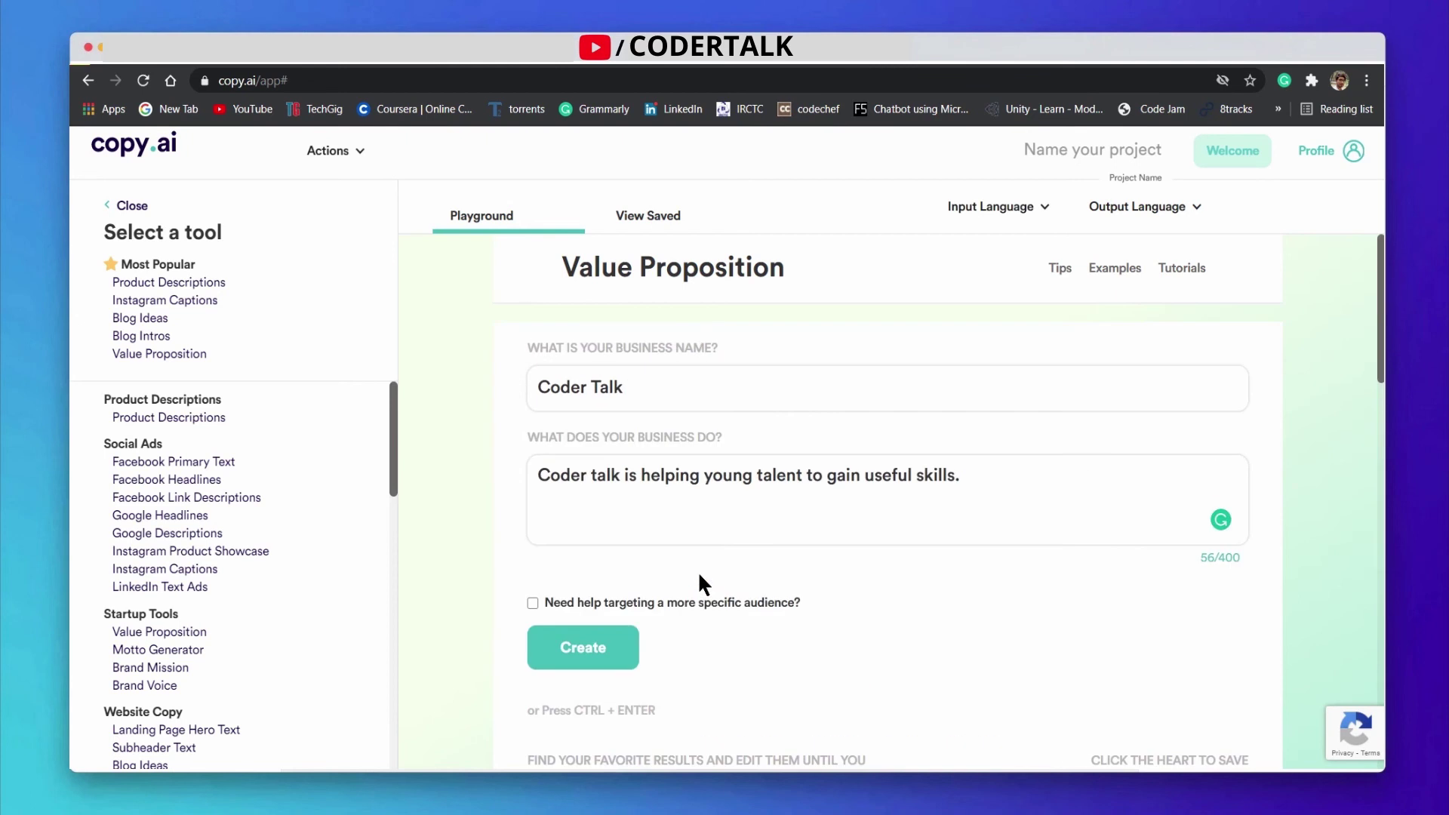
scroll(697, 570, down, 7)
scroll(698, 574, down, 9)
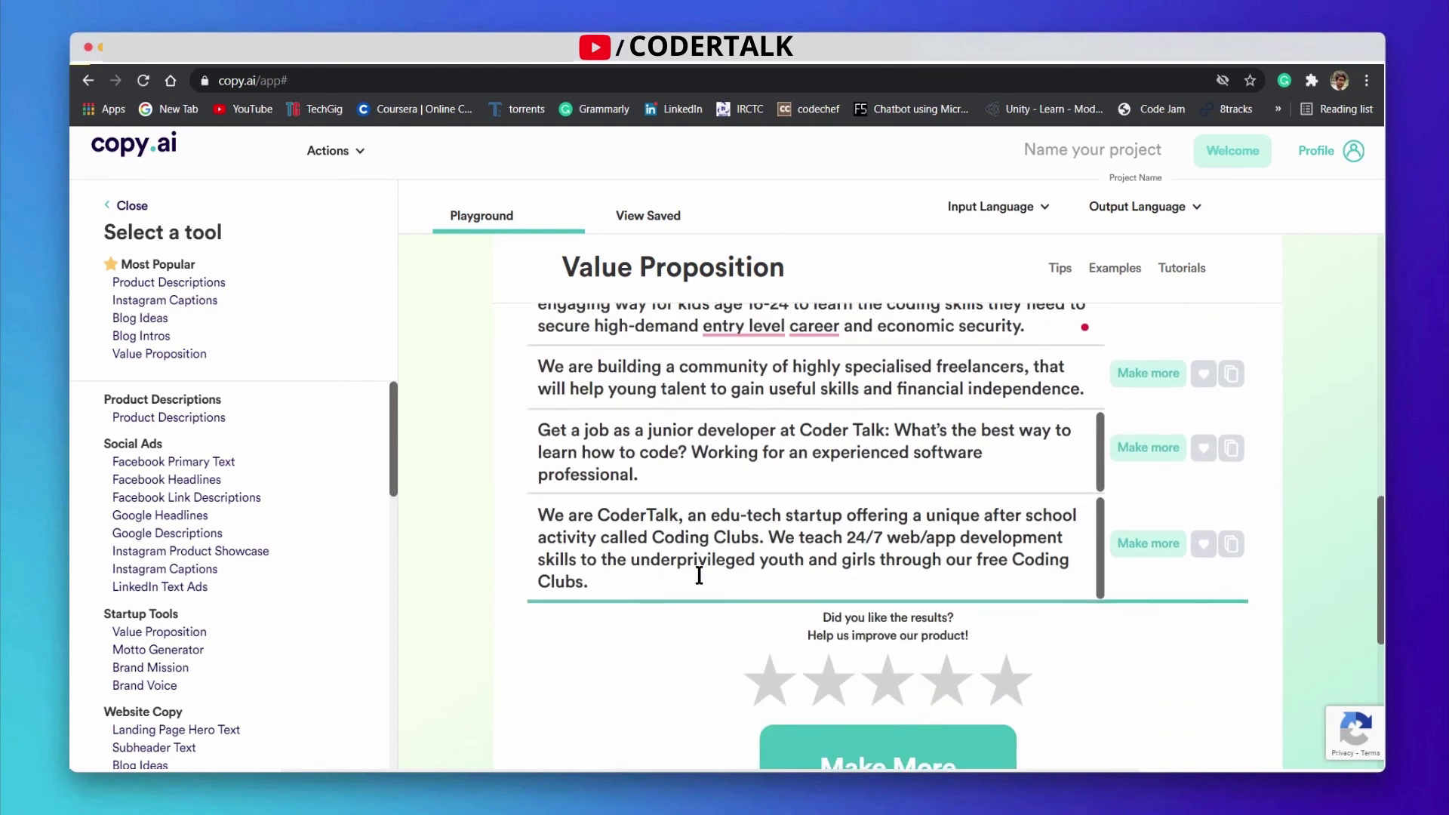
scroll(292, 518, down, 8)
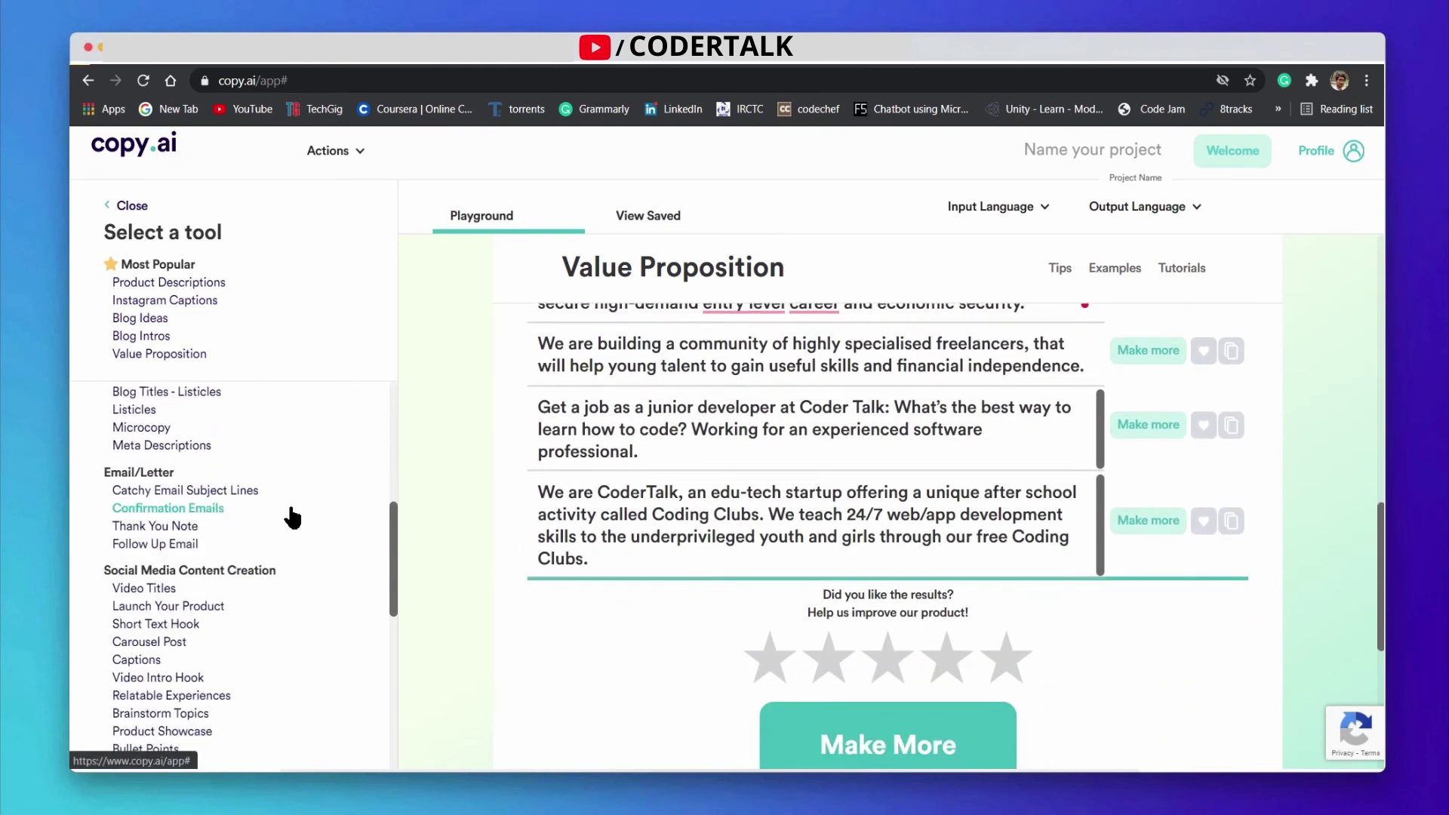
scroll(293, 517, down, 7)
scroll(293, 517, up, 14)
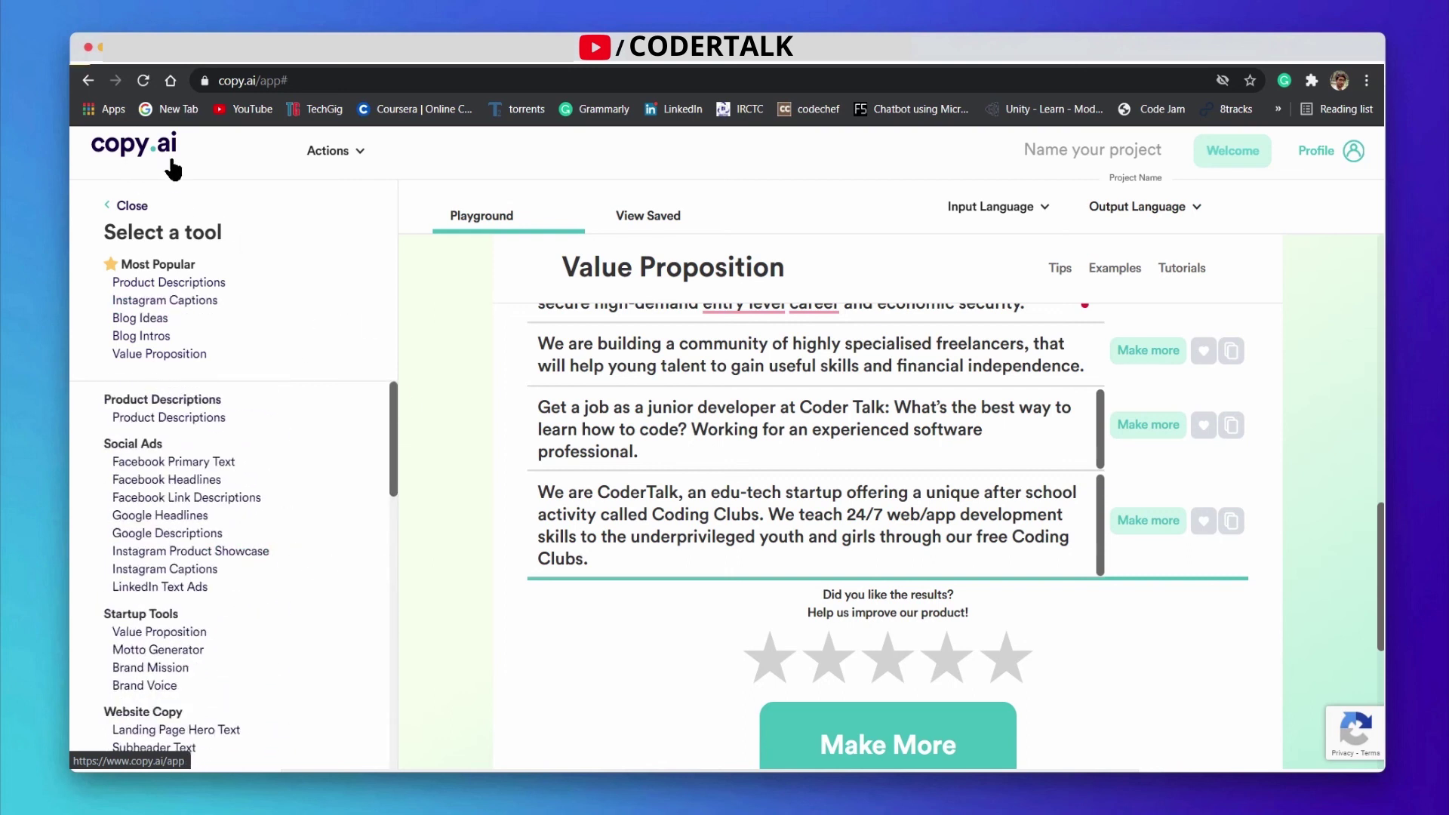
scroll(427, 462, up, 2)
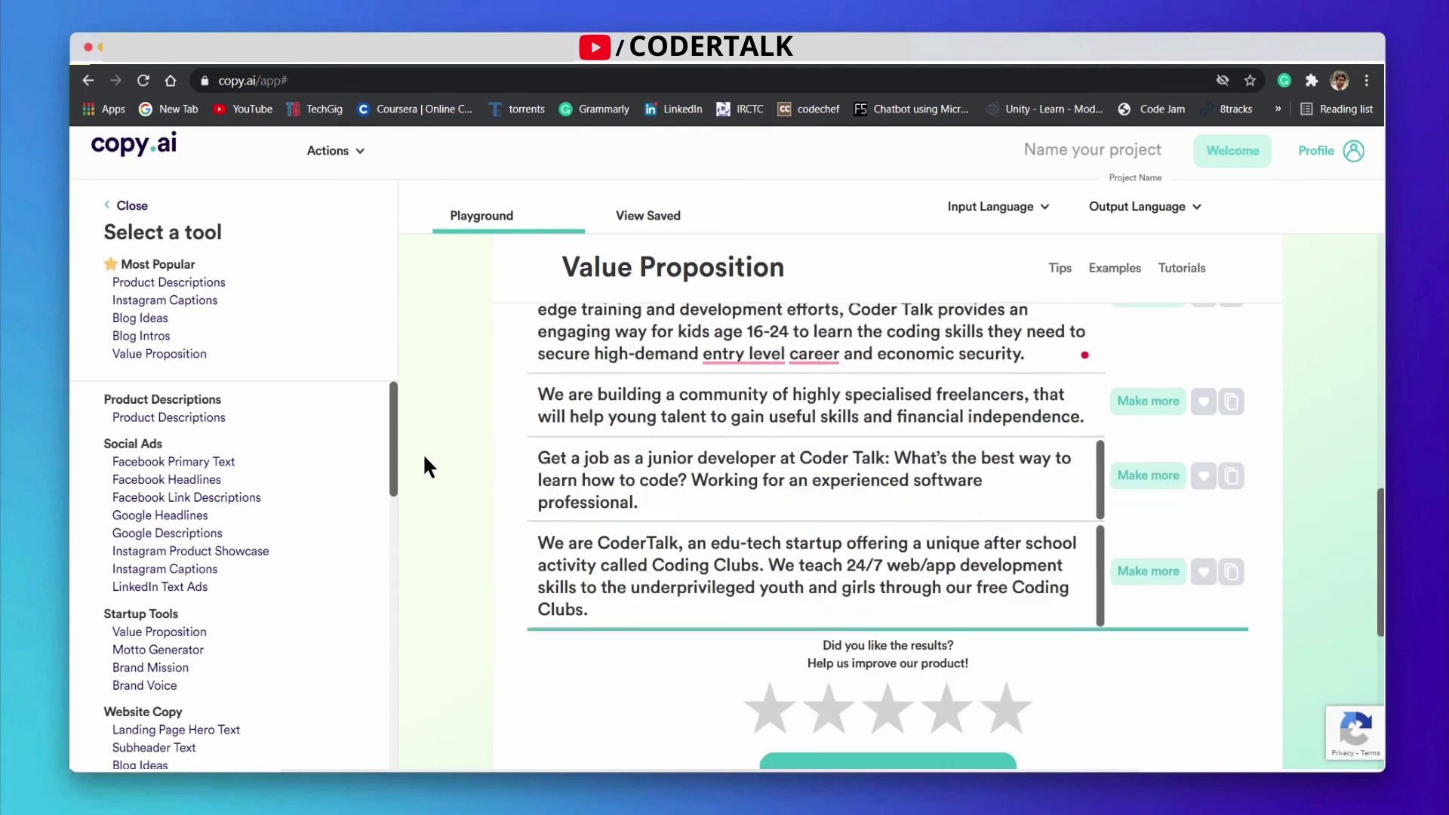
scroll(562, 524, up, 6)
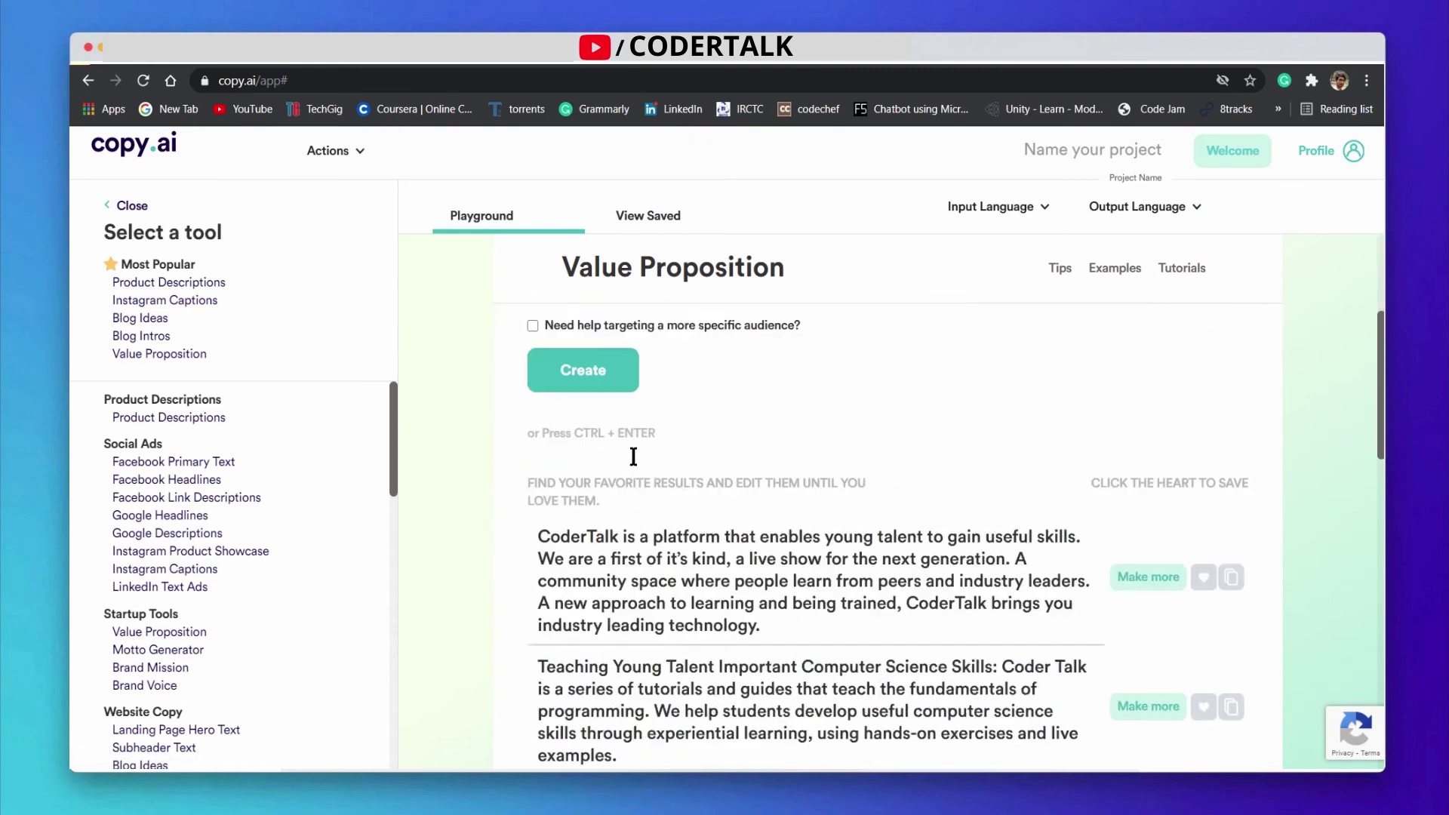
scroll(634, 453, down, 10)
scroll(638, 475, down, 2)
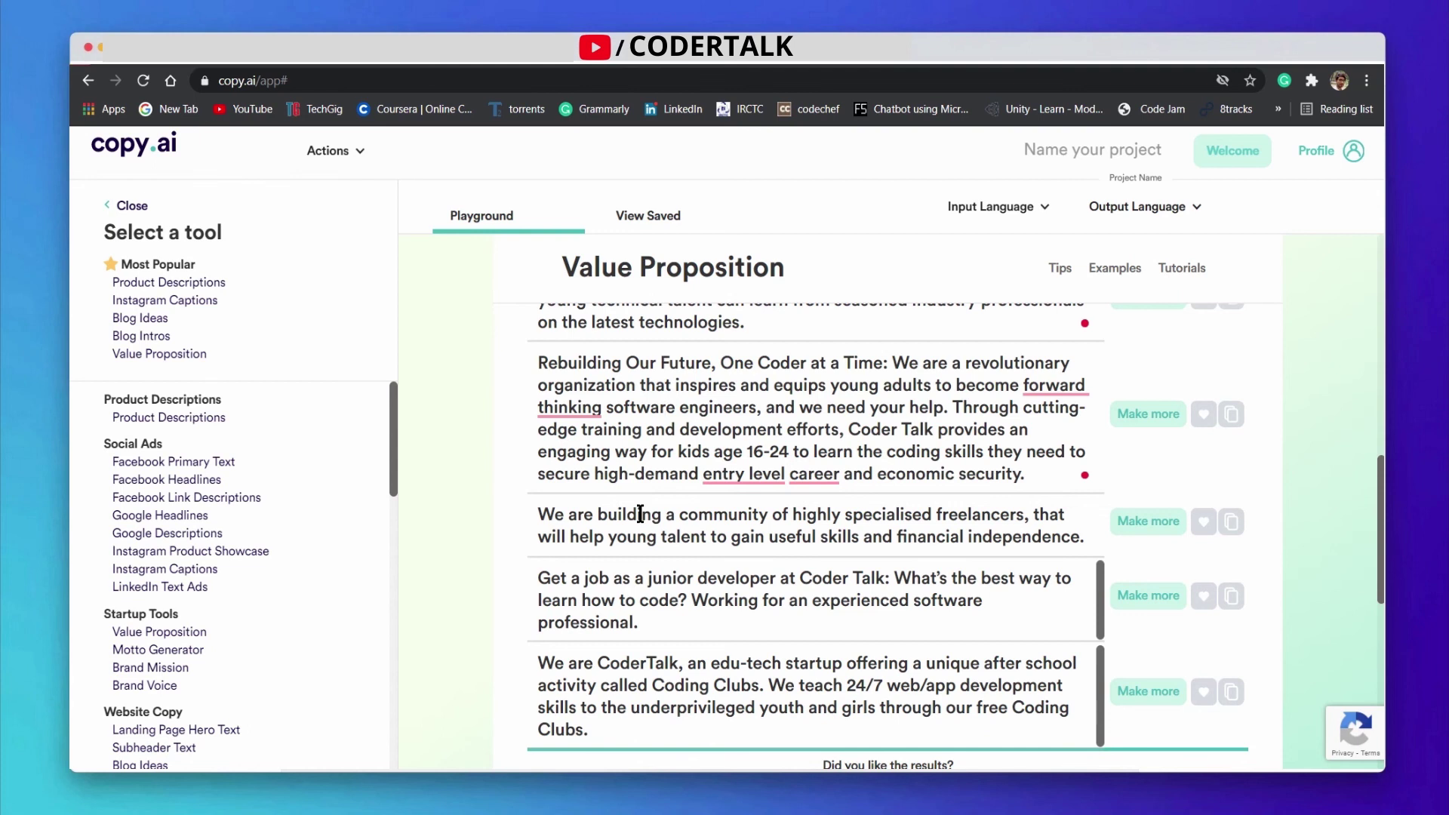
drag(636, 590, 637, 601)
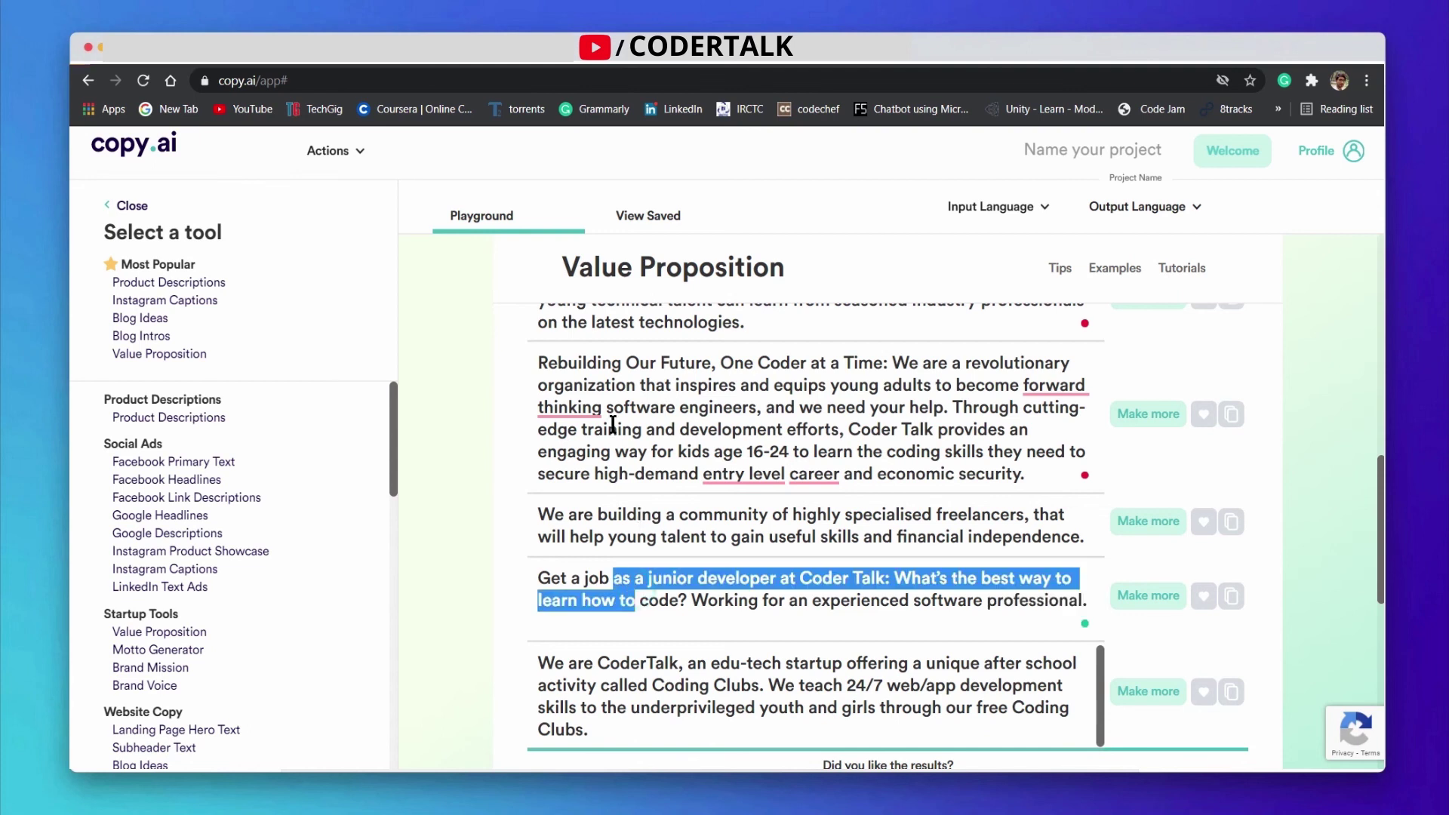
click(648, 439)
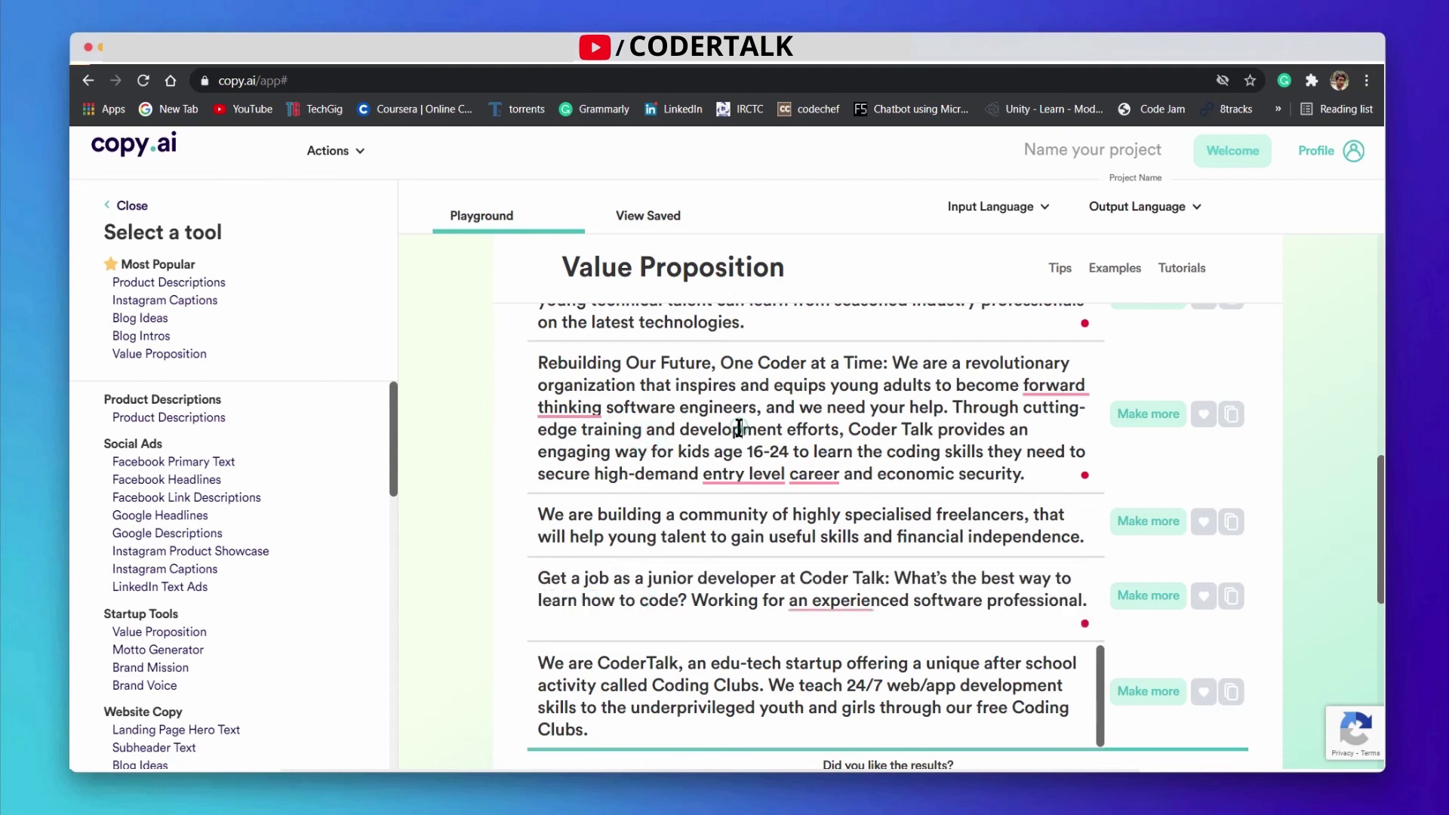
click(852, 428)
click(652, 409)
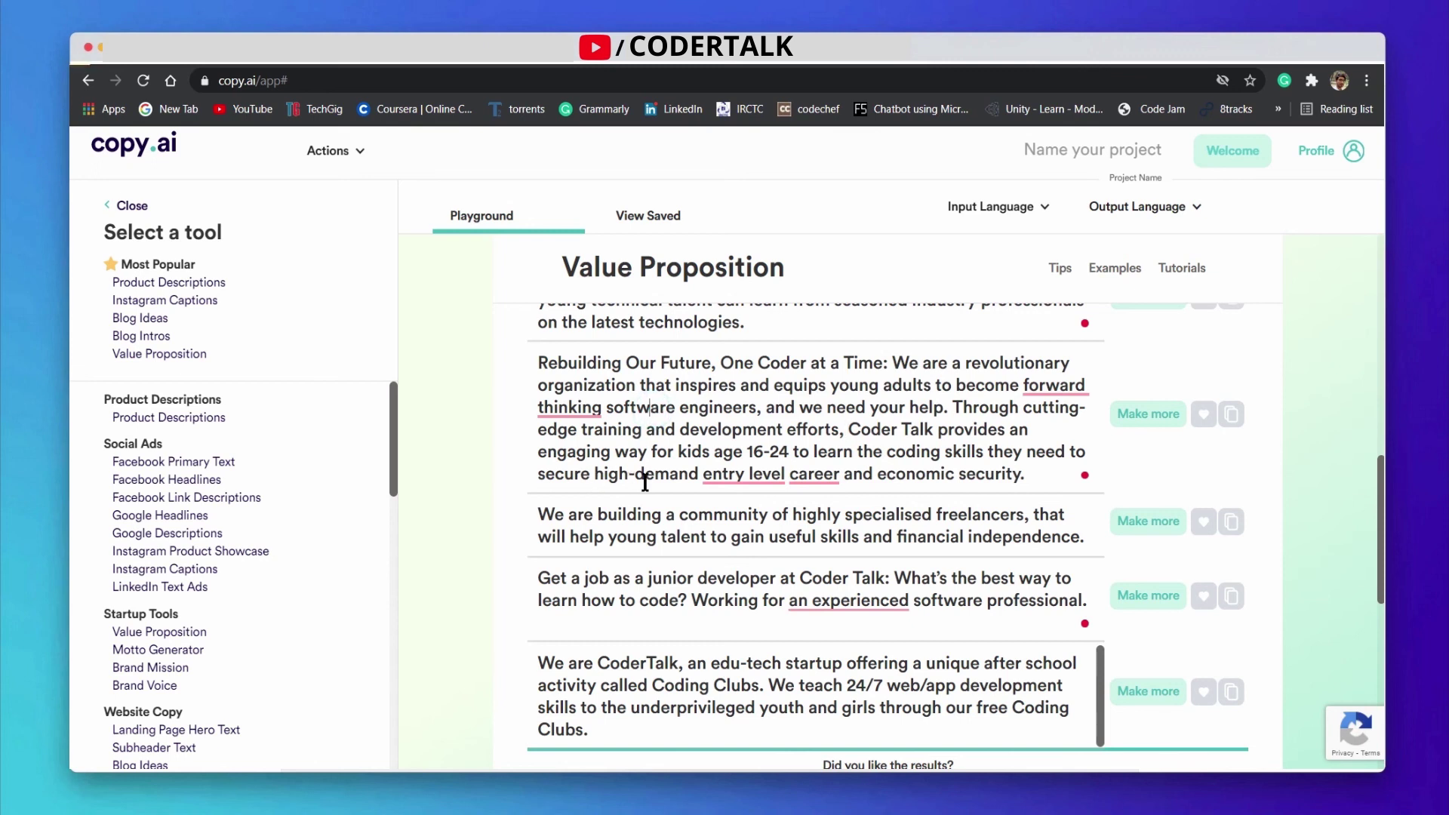